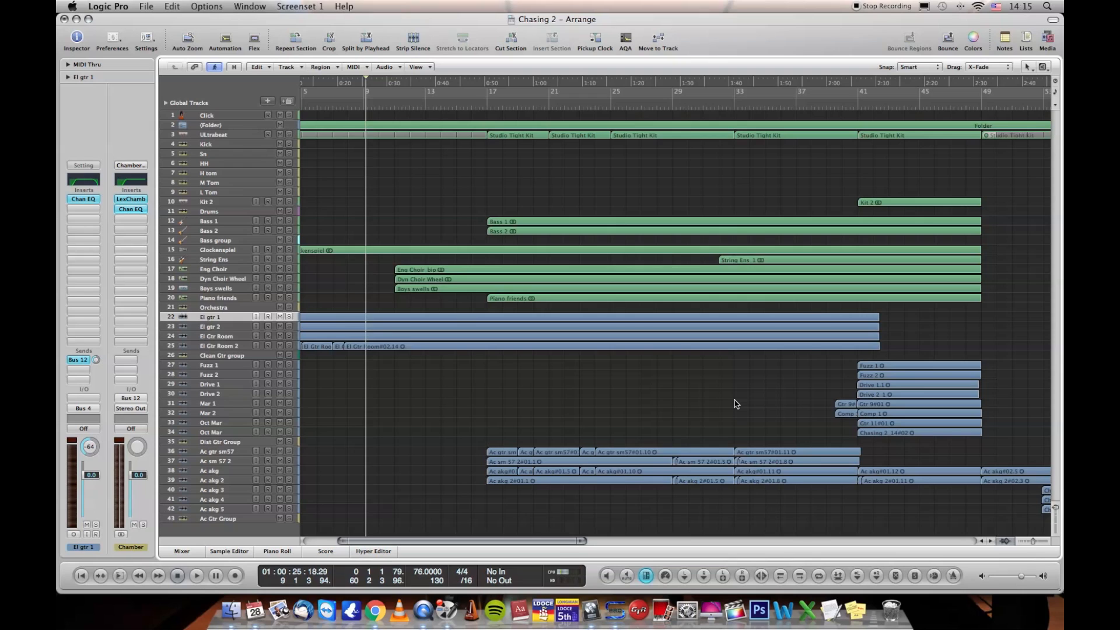
# Open the Compressor insert on the Drums channel strip and move its window clear of the insert list
pyautogui.hscroll(-5, 735, 403)
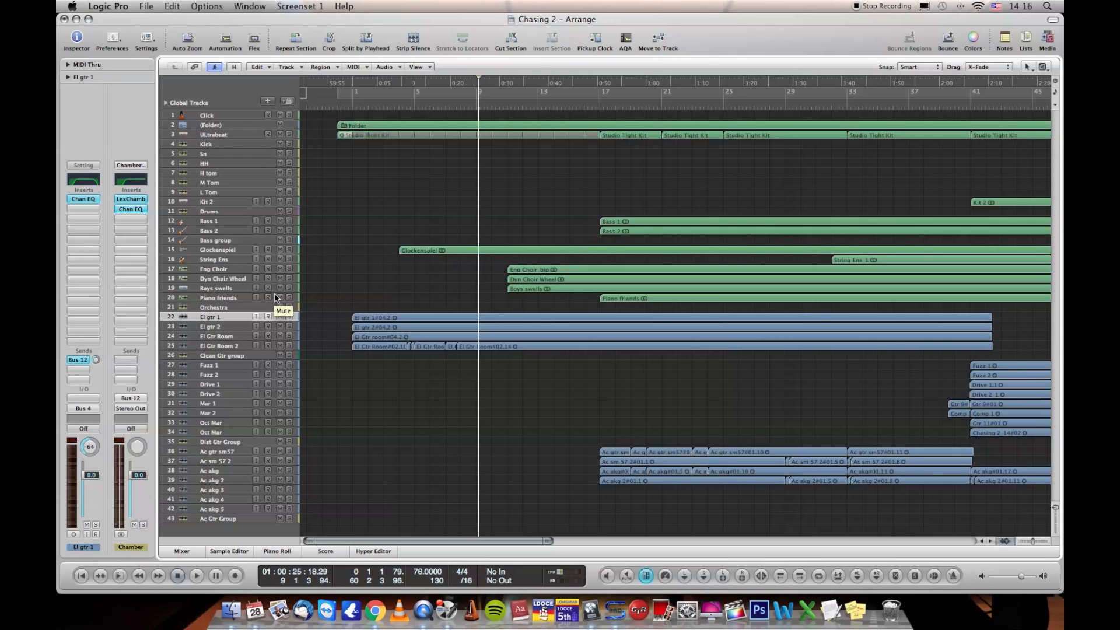
pyautogui.click(233, 211)
pyautogui.press('x')
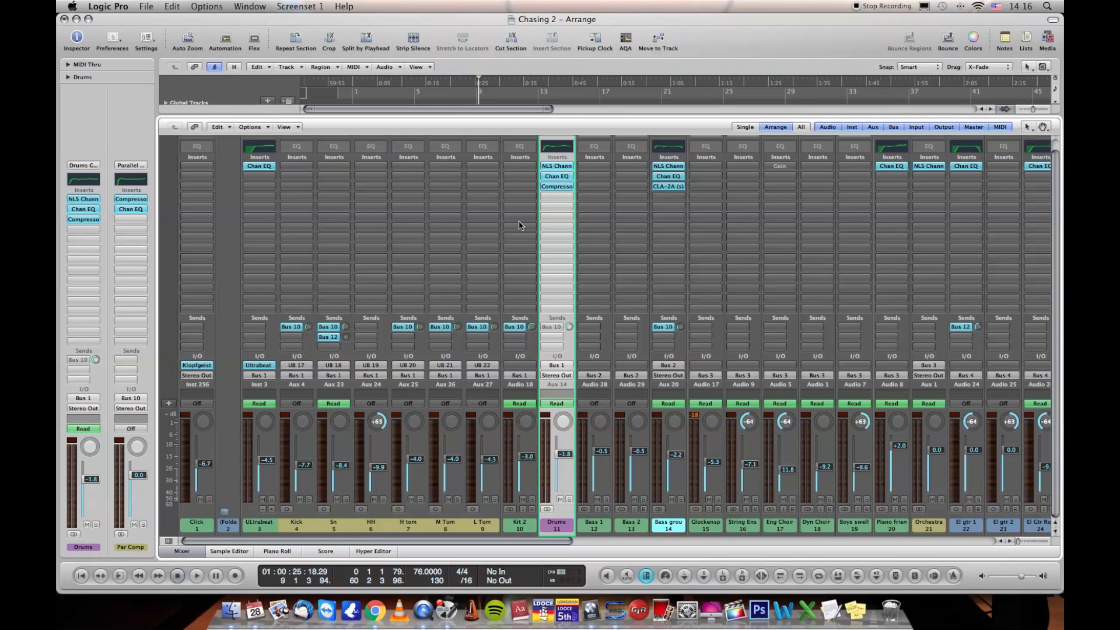
pyautogui.click(551, 187)
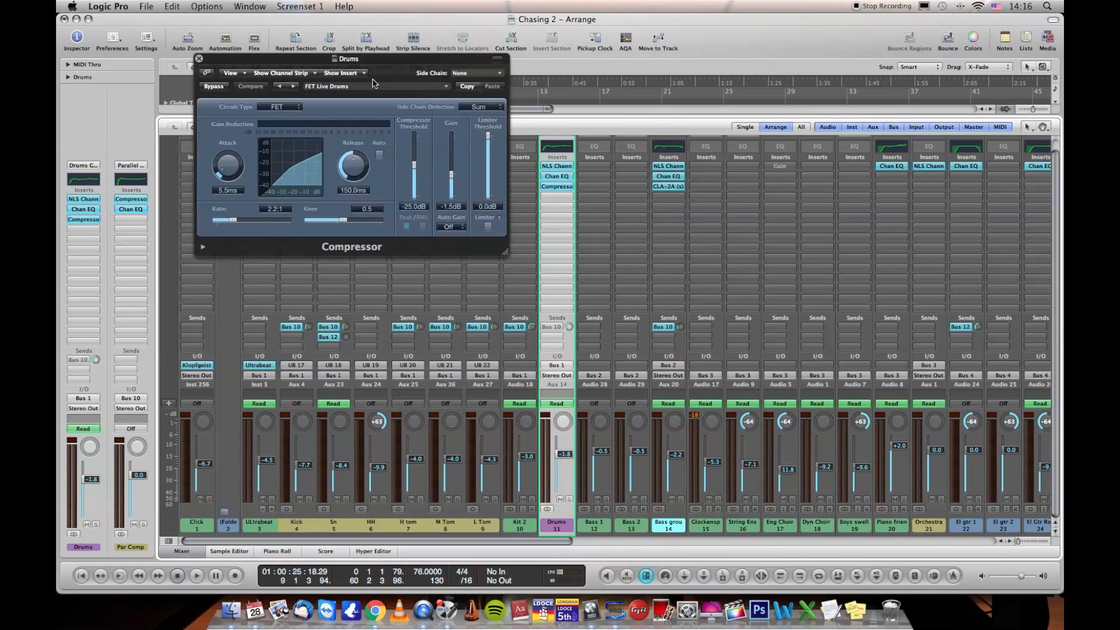
pyautogui.moveTo(369, 61); pyautogui.dragTo(452, 242)
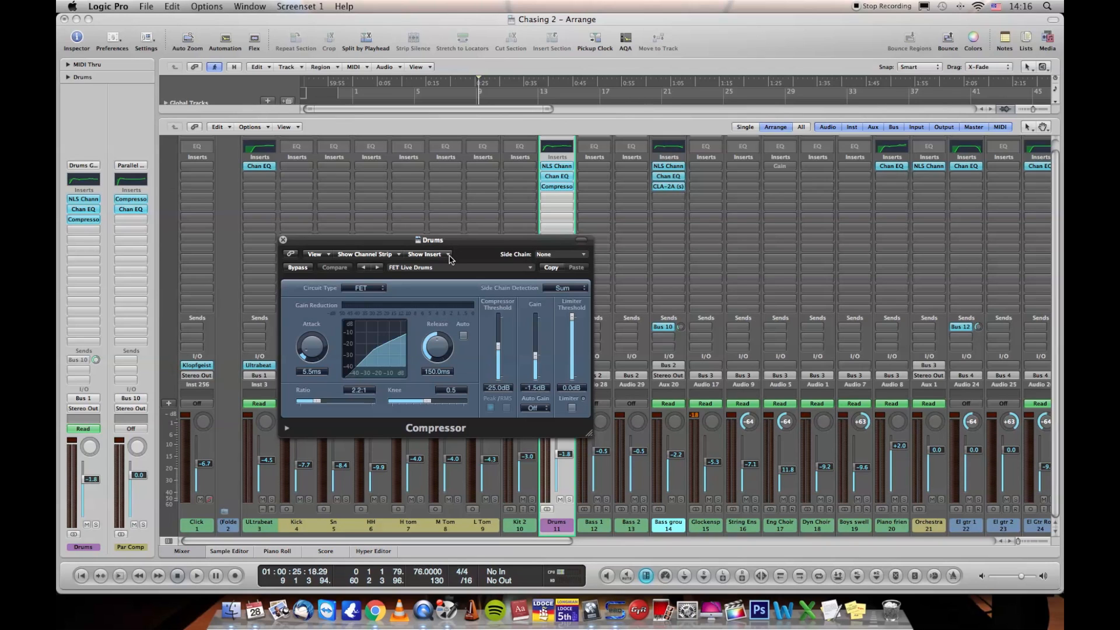
# Set a cycle range from bar 17 to bar 25, play it, and move the compressor window lower over the arrangement
pyautogui.press('x')
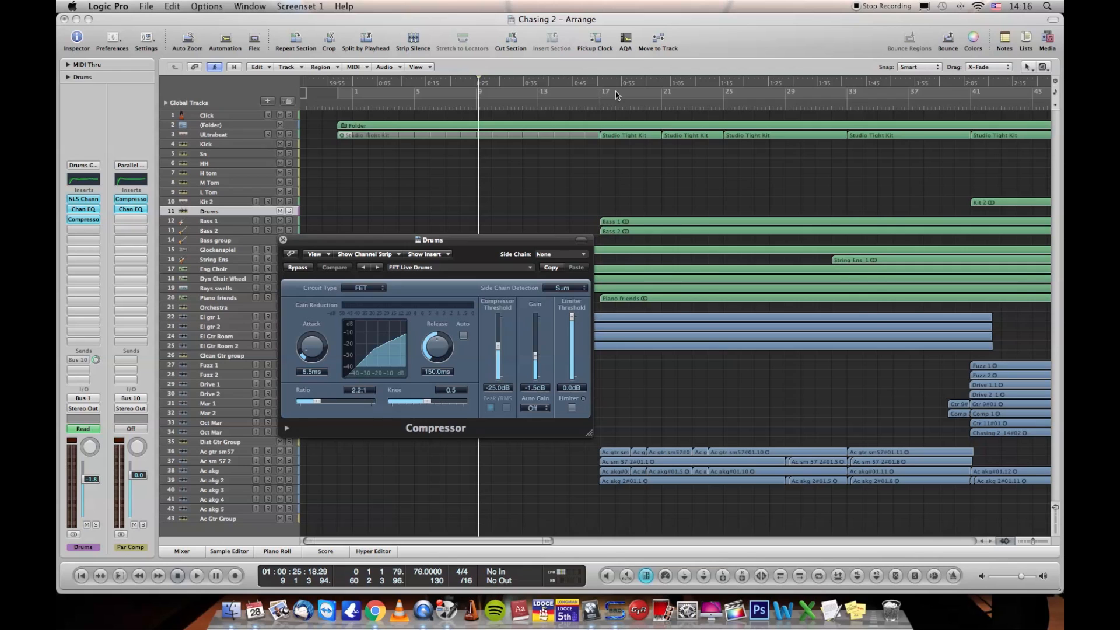
pyautogui.moveTo(601, 94); pyautogui.dragTo(724, 95)
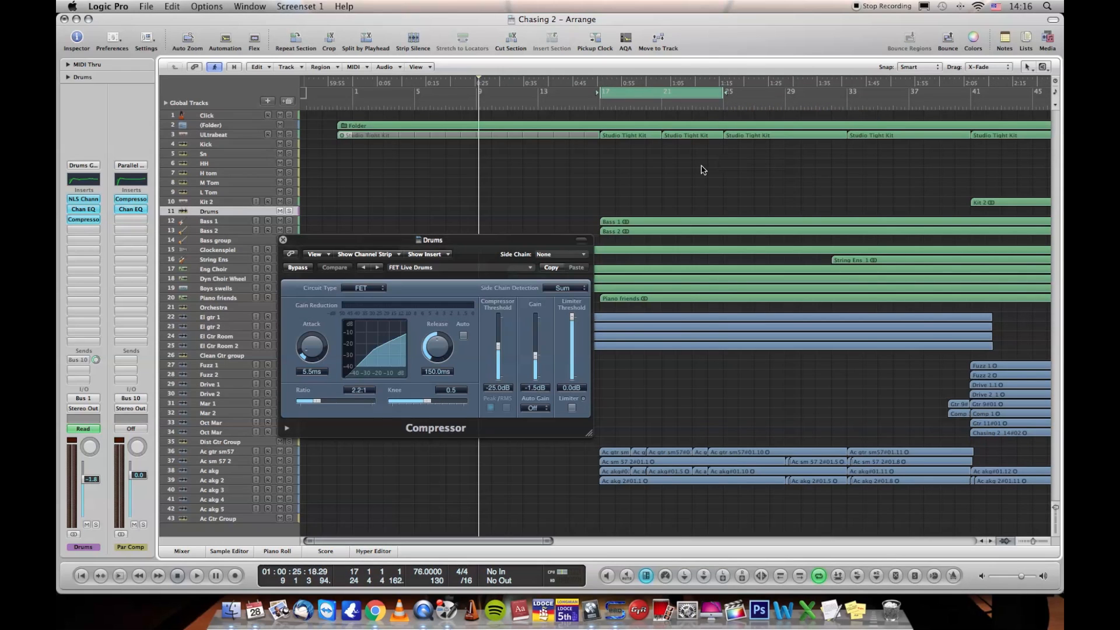
pyautogui.press('space')
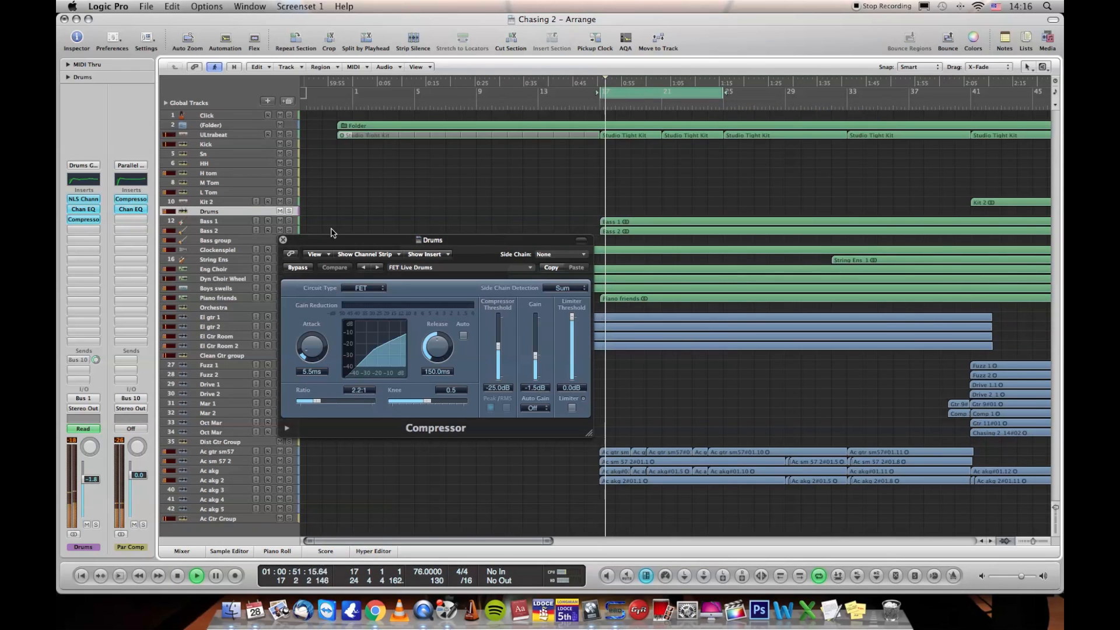
pyautogui.moveTo(493, 240); pyautogui.dragTo(554, 343)
pyautogui.moveTo(389, 351); pyautogui.dragTo(382, 351)
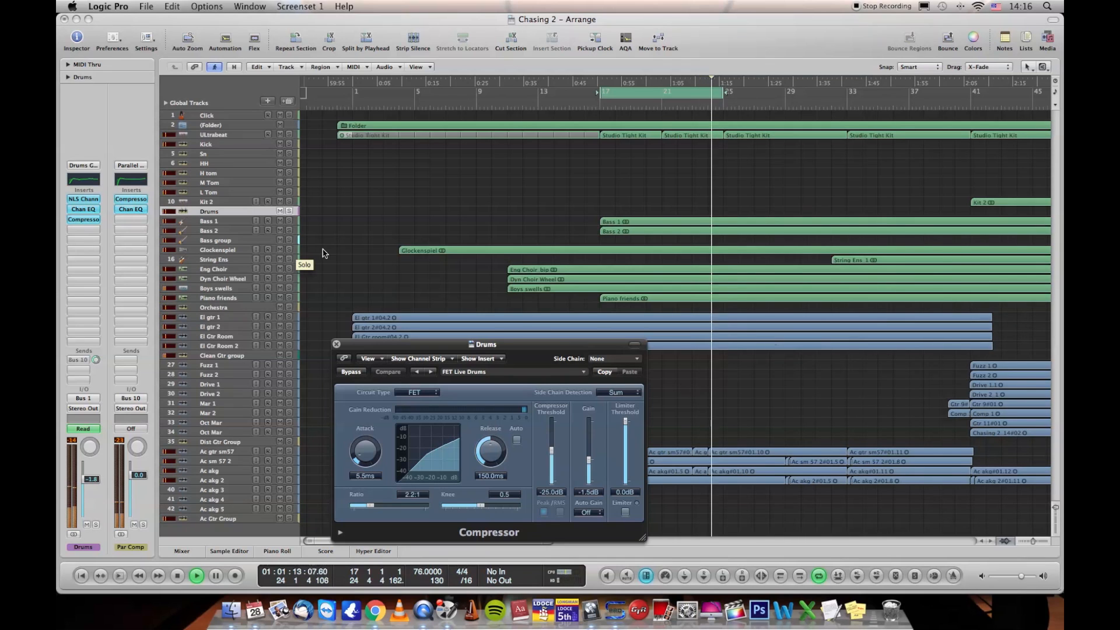
pyautogui.moveTo(725, 92); pyautogui.dragTo(728, 92)
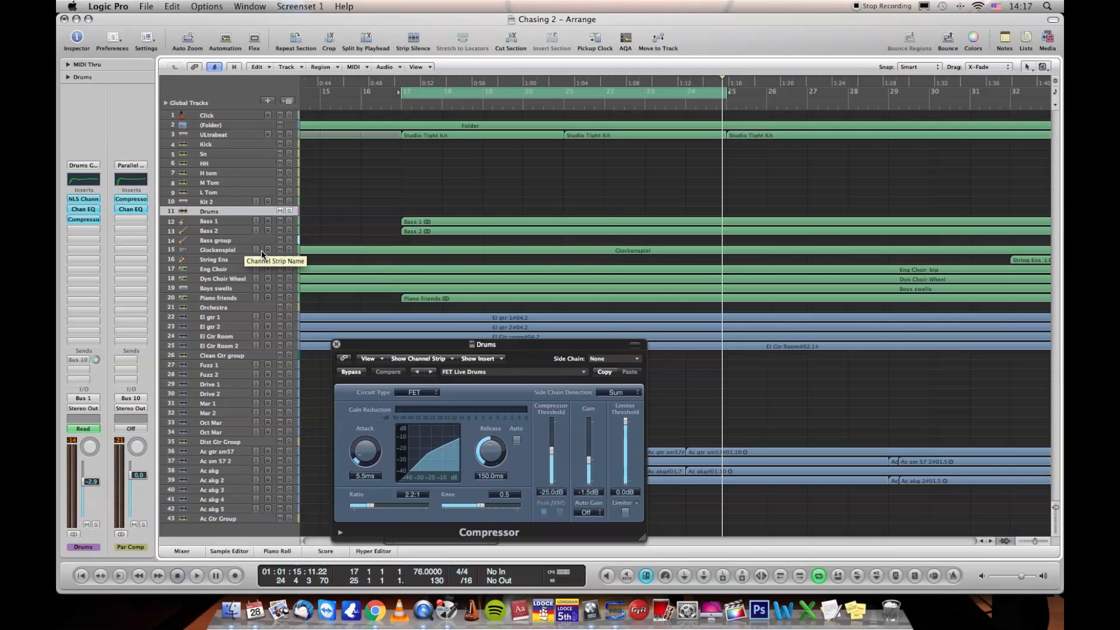
# Solo the Drums track and set its compressor threshold to -42 dB while the loop plays
pyautogui.click(289, 211)
pyautogui.press('space')
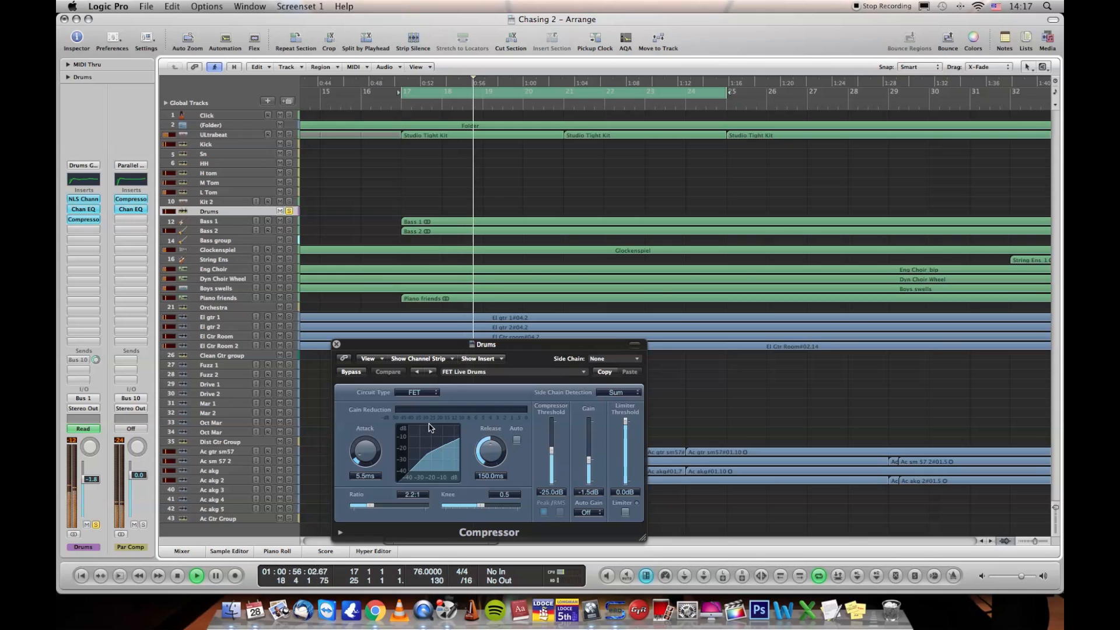
pyautogui.press('space')
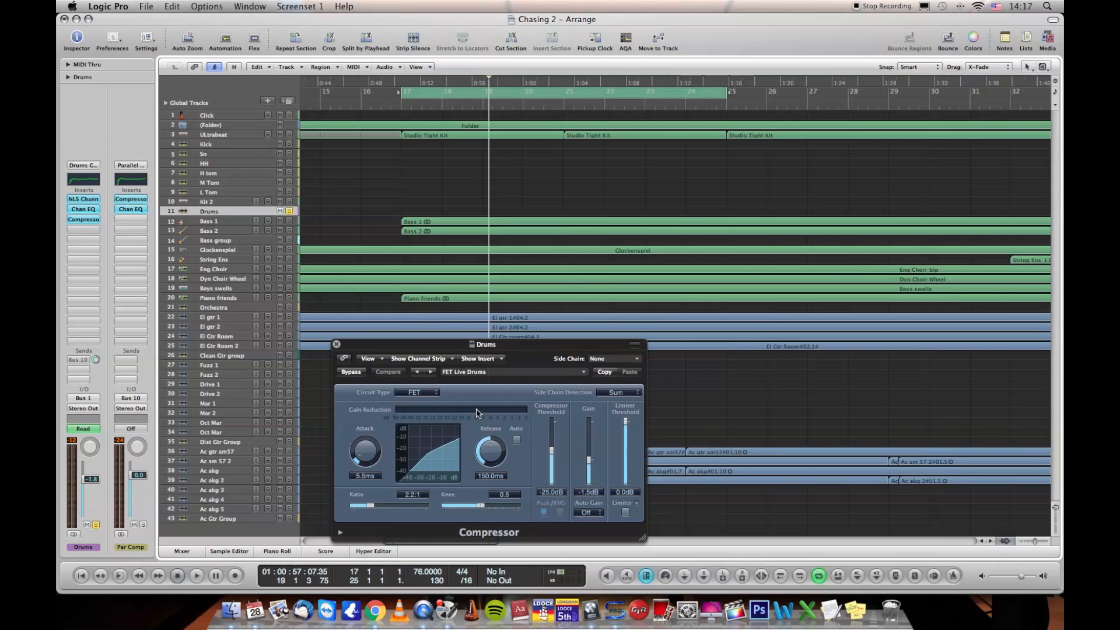
pyautogui.press('space')
pyautogui.moveTo(551, 450); pyautogui.dragTo(552, 477)
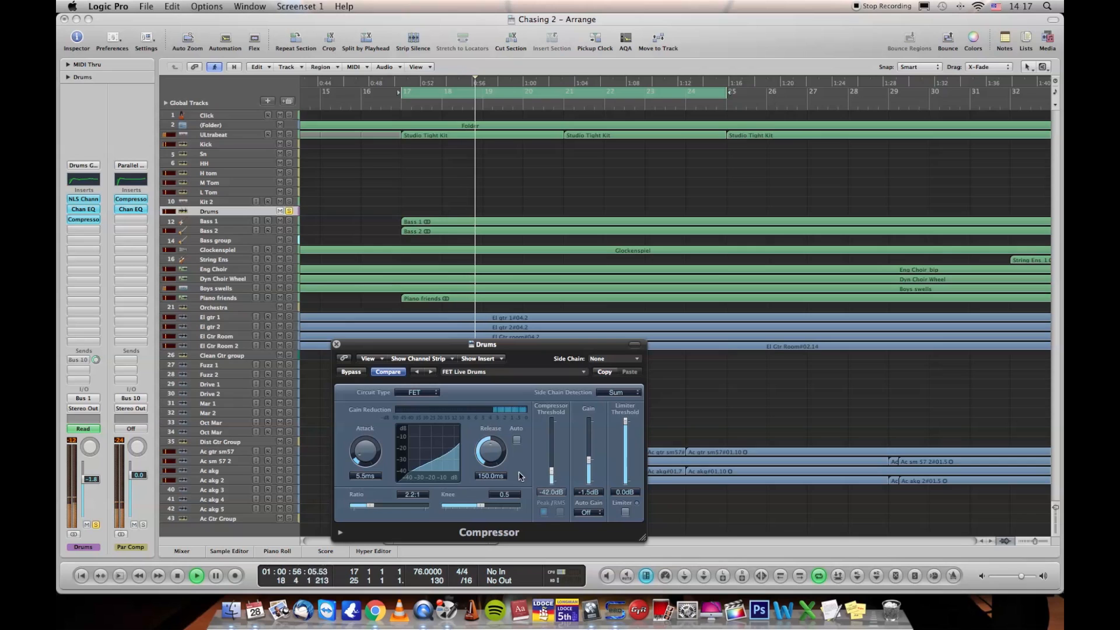
# Compare the drum compressor's attack at 0 ms and at 53 ms over the playing loop
pyautogui.moveTo(365, 452); pyautogui.dragTo(366, 470)
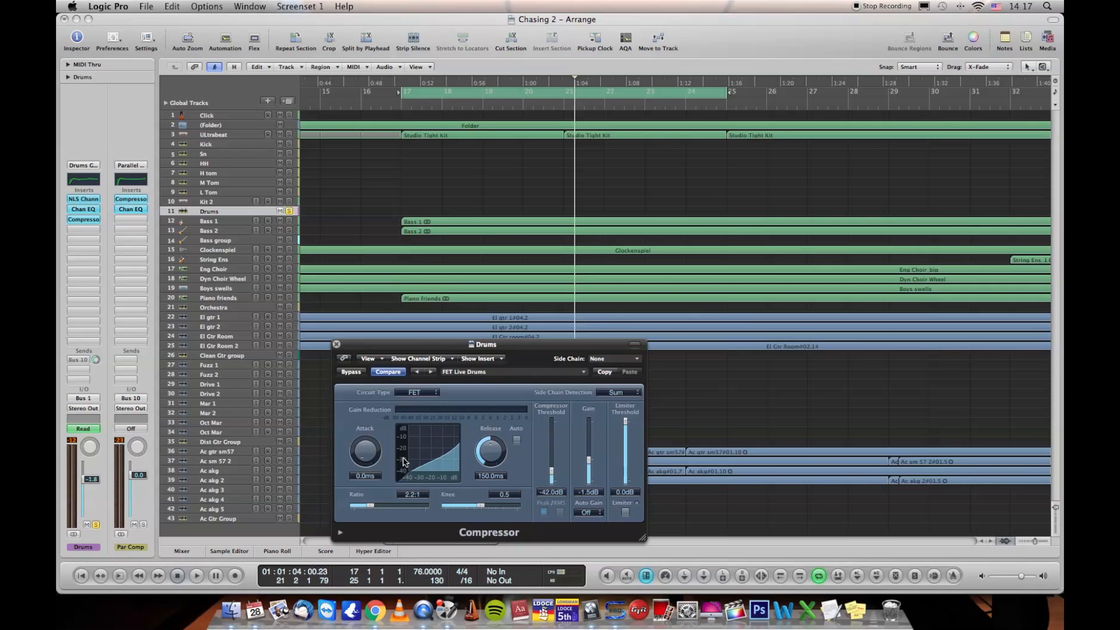
pyautogui.press('space')
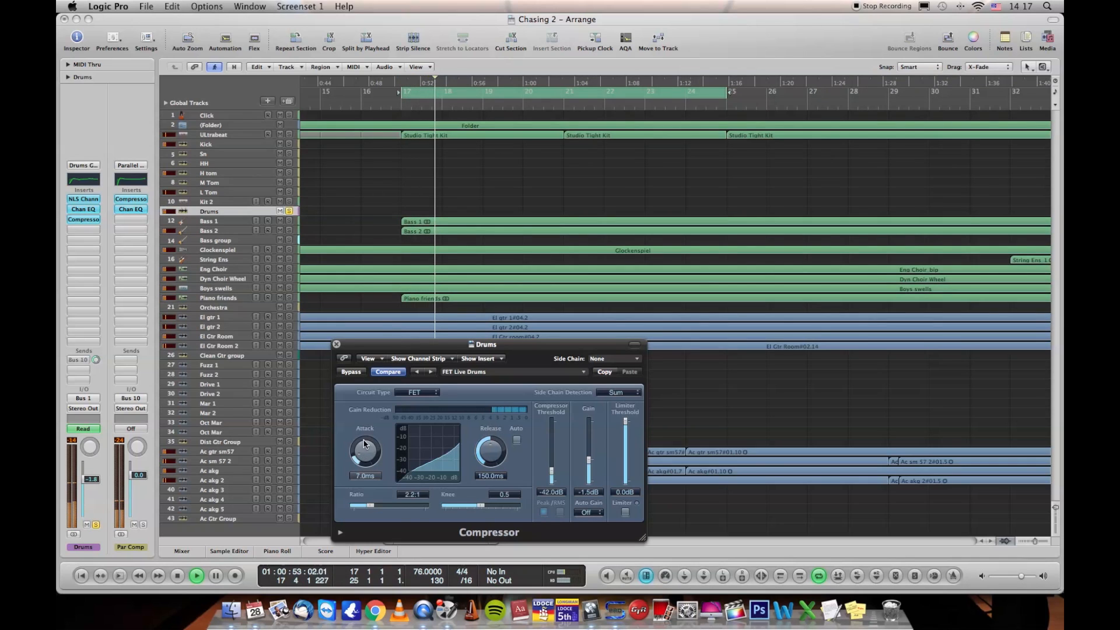
pyautogui.moveTo(365, 458); pyautogui.dragTo(363, 412)
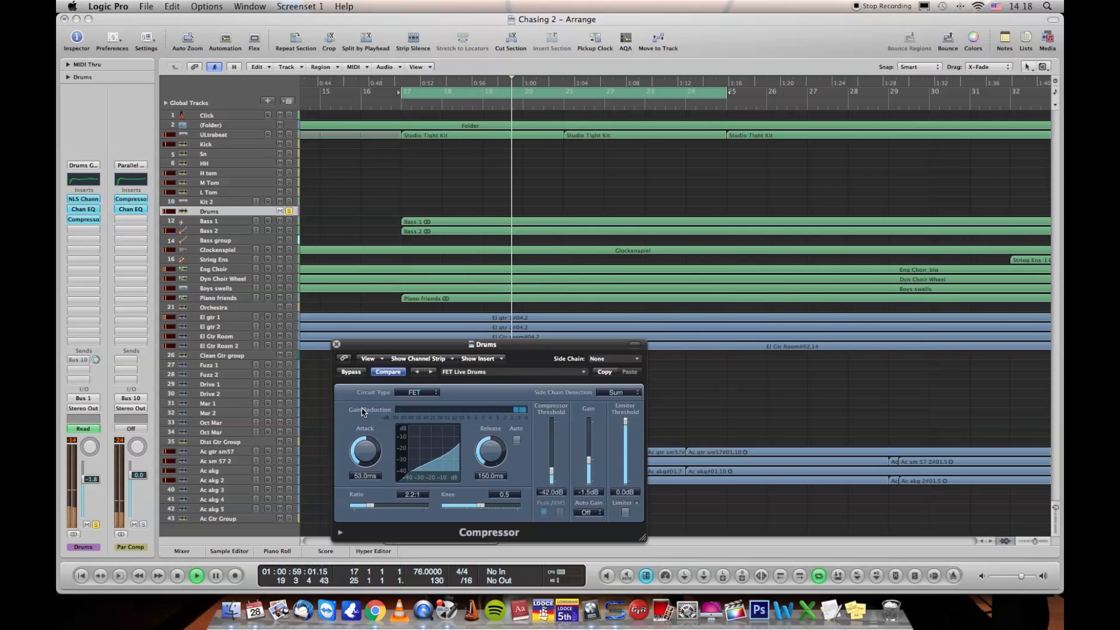
pyautogui.press('space')
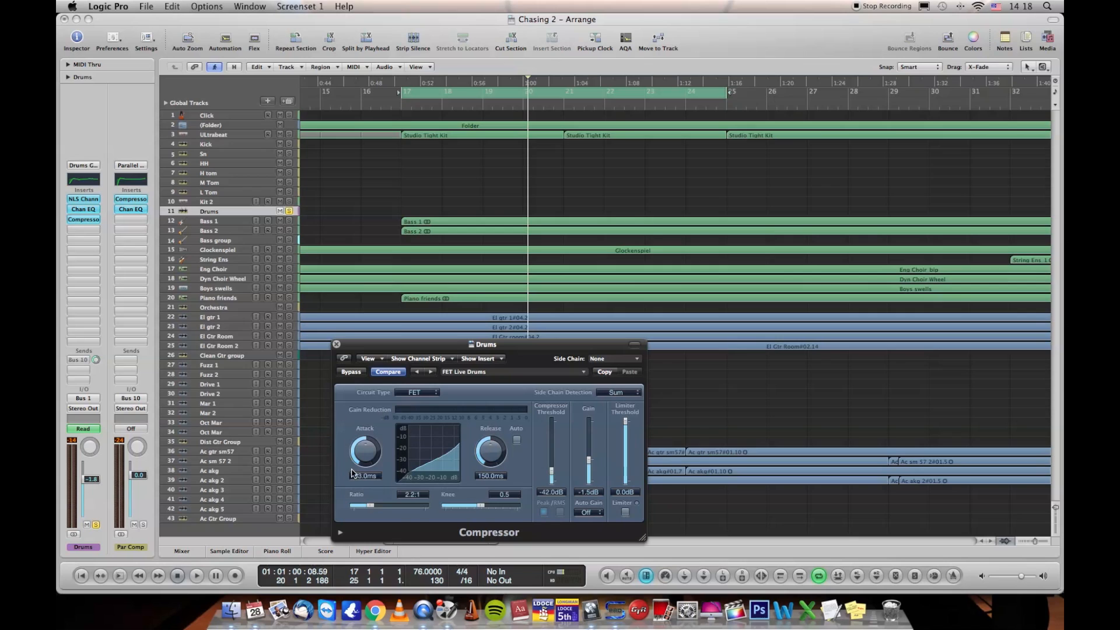
# Return the compressor's attack to 0 ms during playback and look through the available circuit types
pyautogui.press('space')
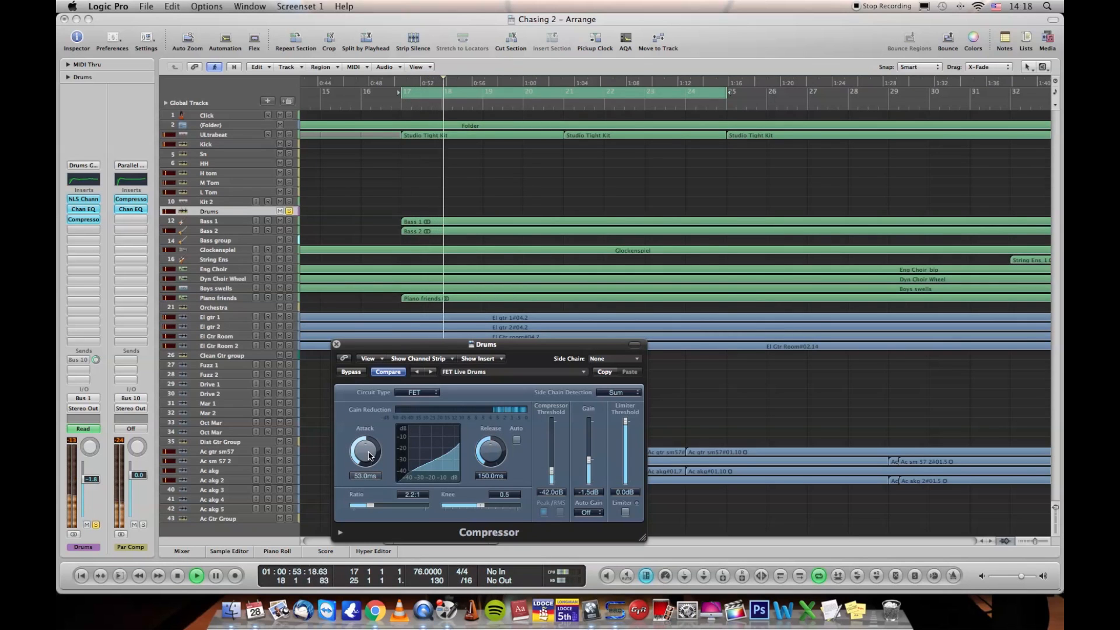
pyautogui.moveTo(369, 456); pyautogui.dragTo(370, 493)
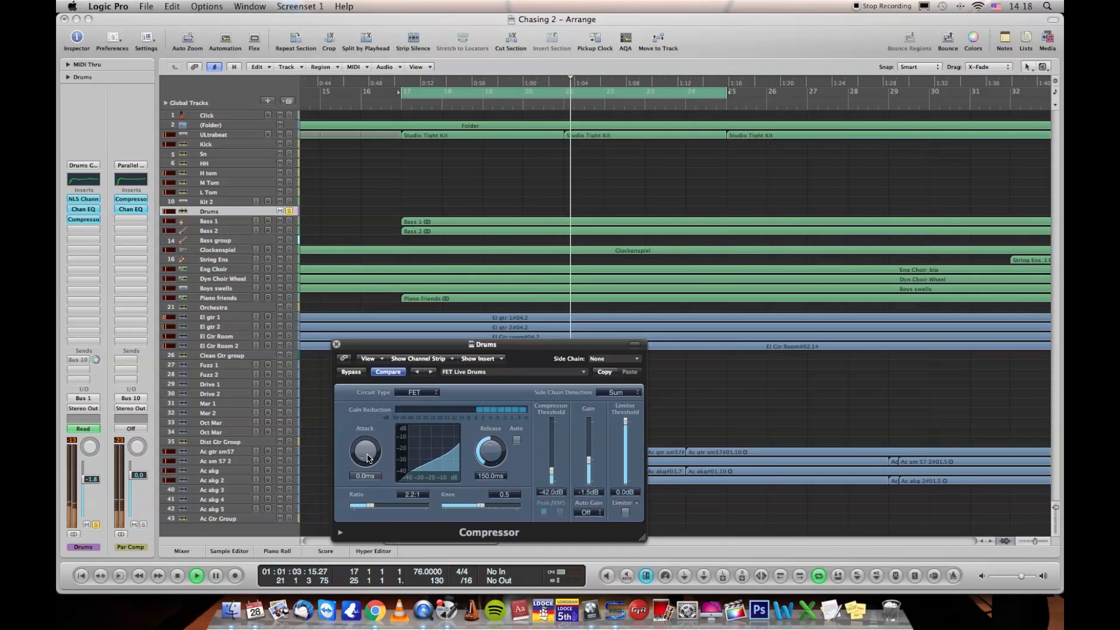
pyautogui.press('space')
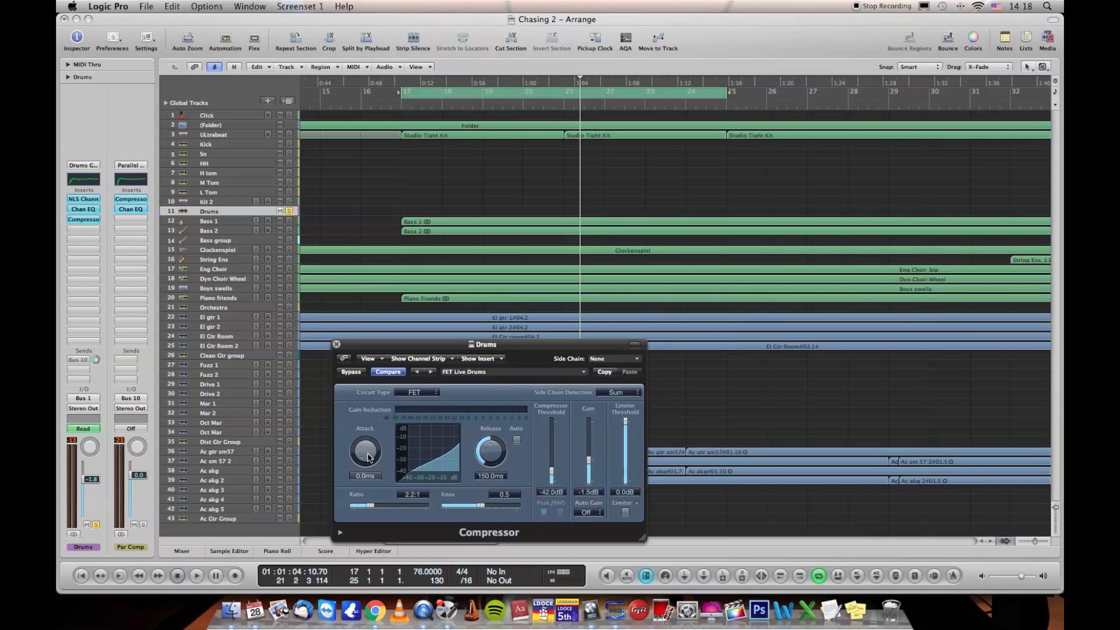
pyautogui.moveTo(368, 458); pyautogui.dragTo(365, 434)
pyautogui.moveTo(366, 439); pyautogui.dragTo(374, 481)
pyautogui.click(436, 393)
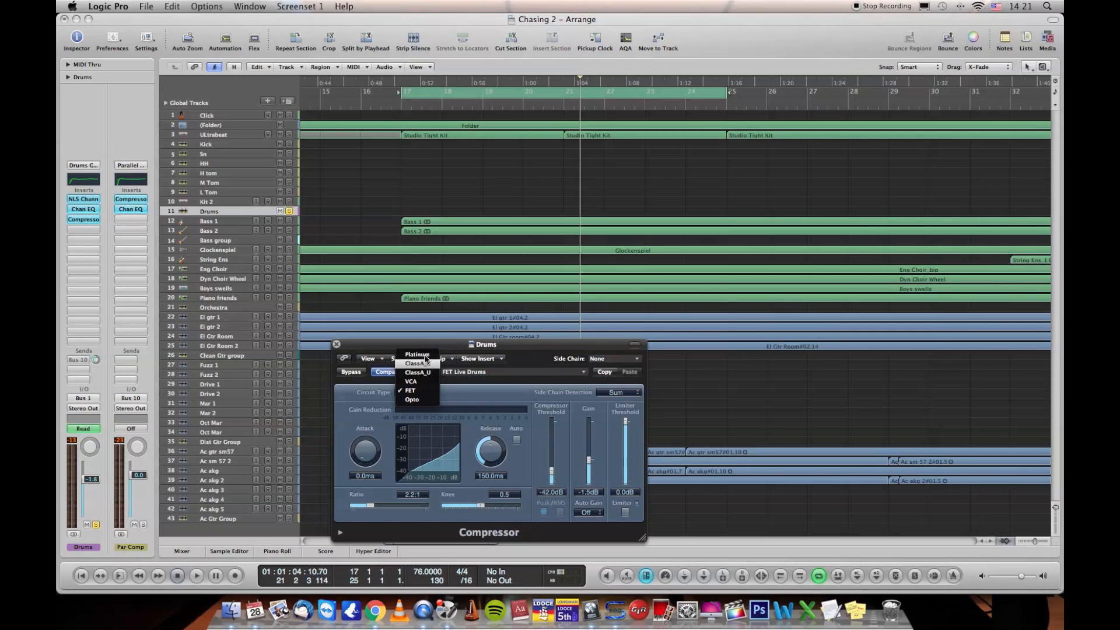
pyautogui.click(502, 342)
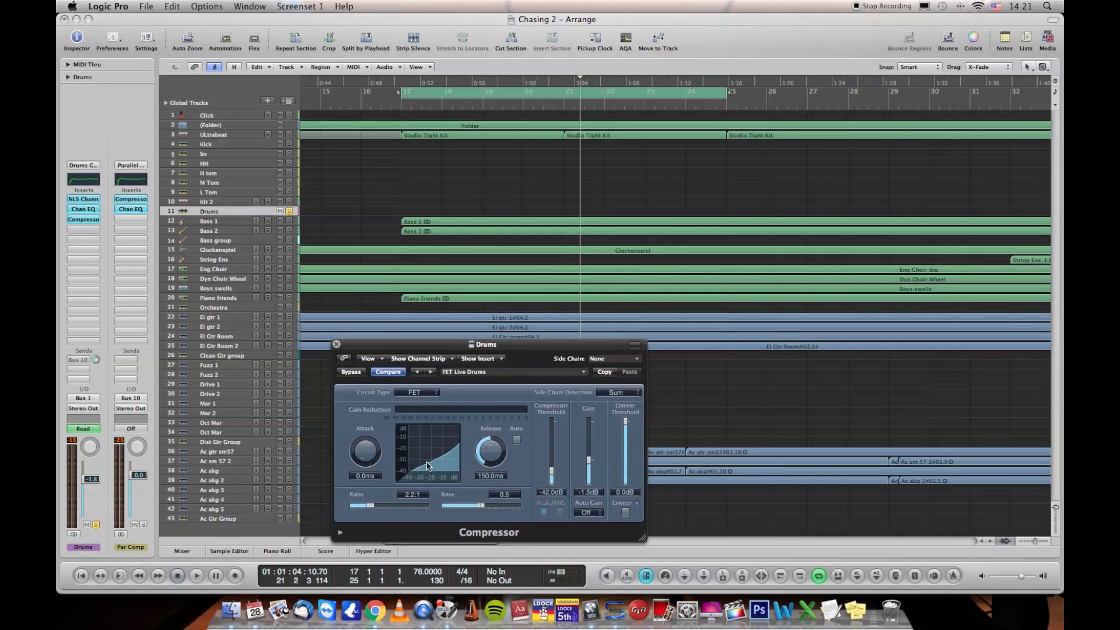
# Set the drum compressor's attack to 12.5 ms and its release to 5000 ms while the loop plays
pyautogui.moveTo(379, 458); pyautogui.dragTo(362, 426)
pyautogui.press('space')
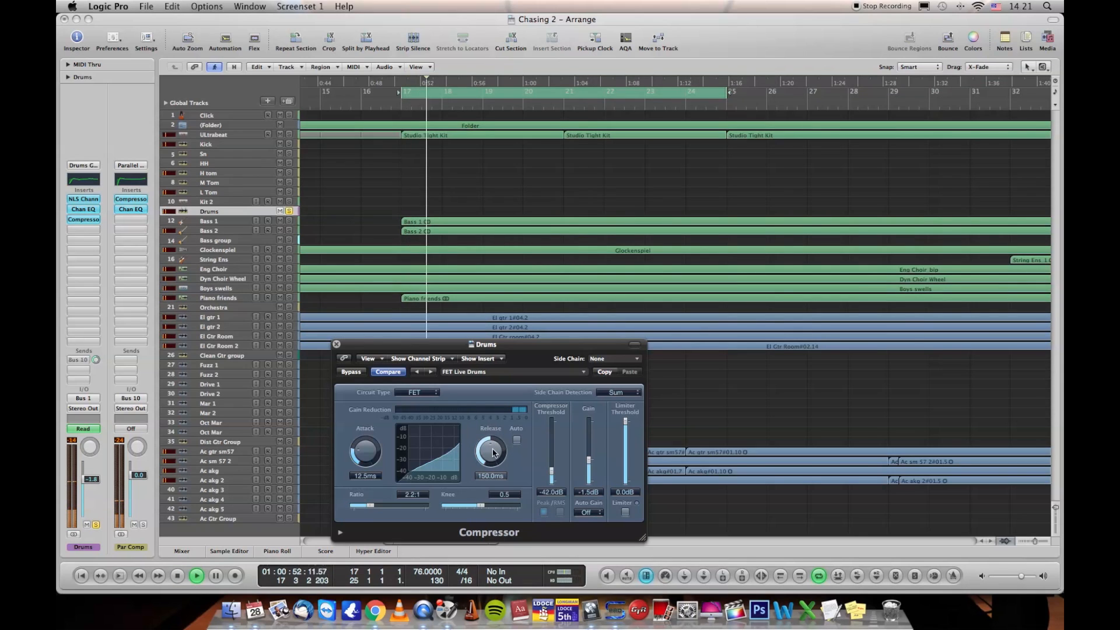
pyautogui.moveTo(494, 456); pyautogui.dragTo(499, 405)
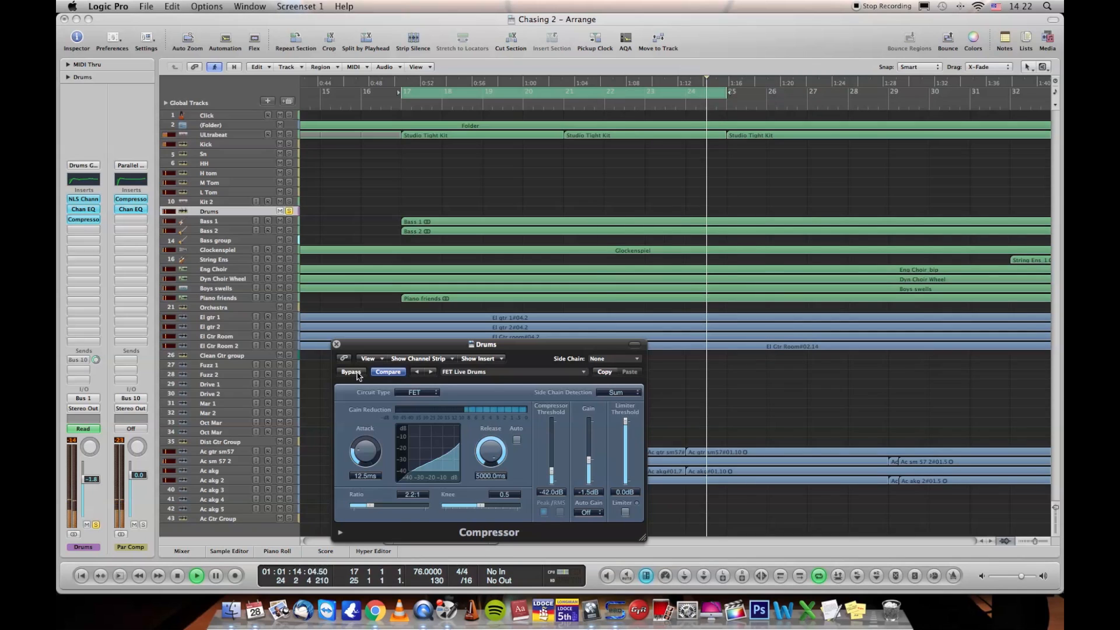
# Try the compressor's release at 5 ms and 170 ms during playback, leave it at 5 ms, and stop playback
pyautogui.moveTo(485, 447); pyautogui.dragTo(485, 500)
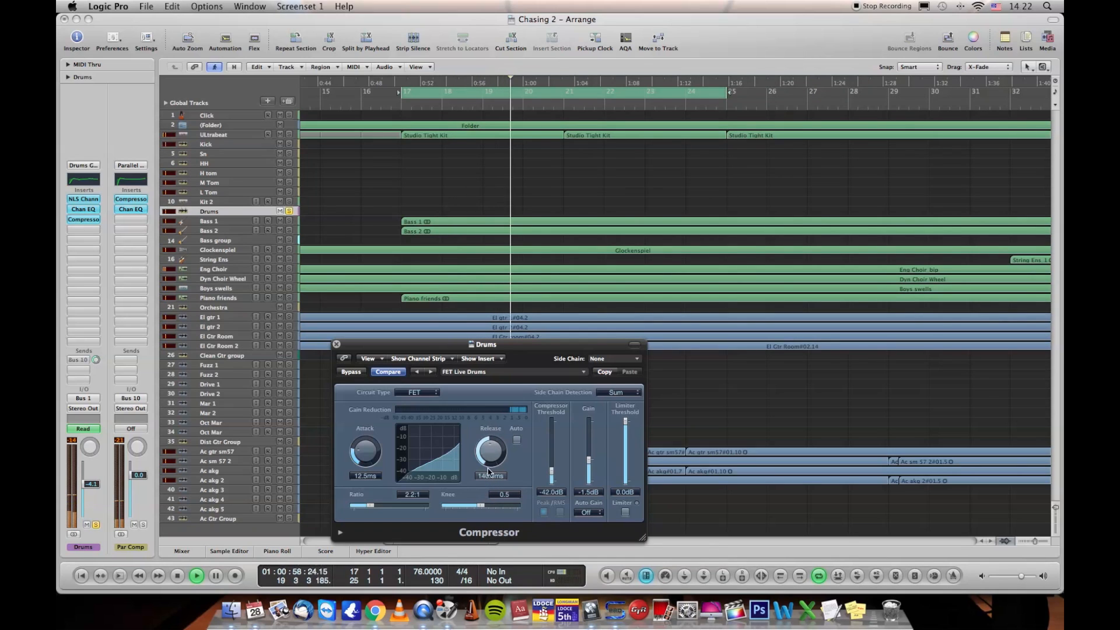
pyautogui.moveTo(489, 455); pyautogui.dragTo(493, 502)
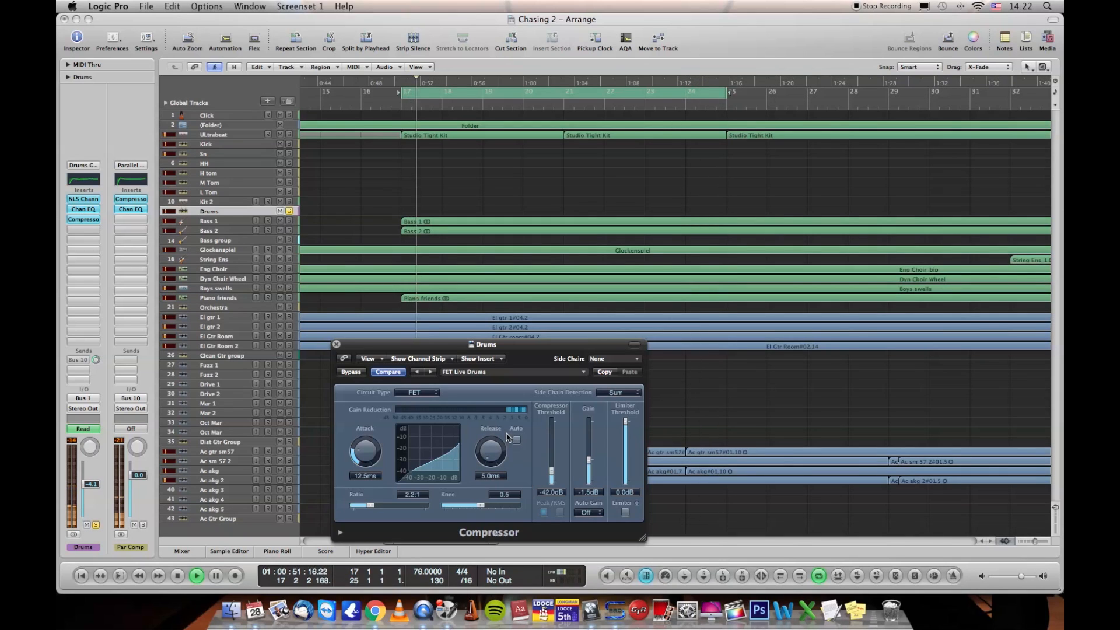
pyautogui.moveTo(490, 452); pyautogui.dragTo(511, 427)
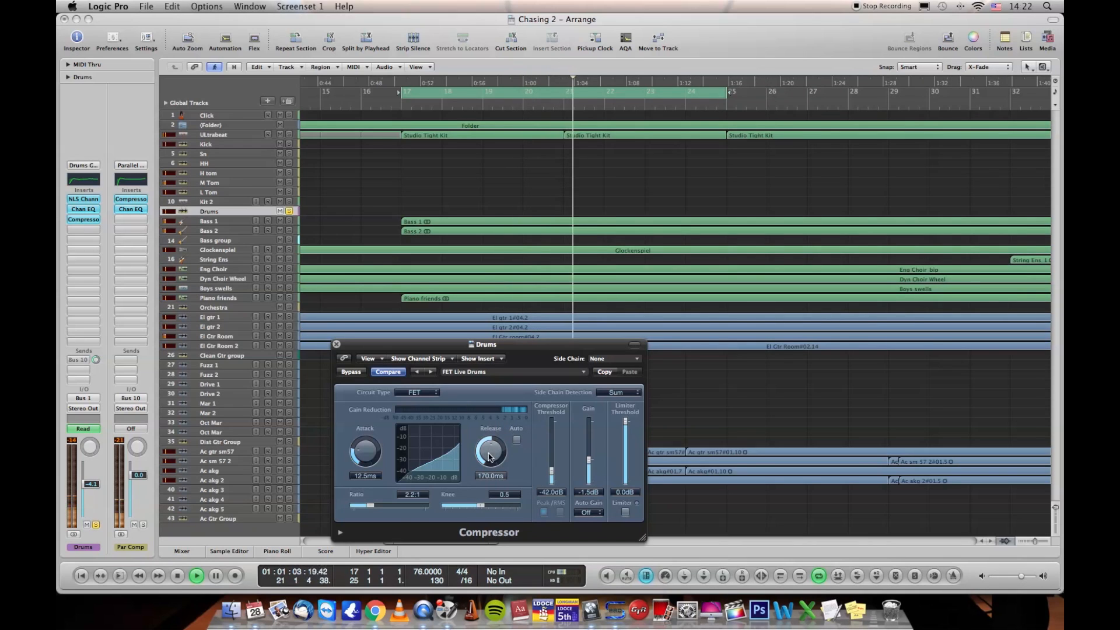
pyautogui.moveTo(490, 457); pyautogui.dragTo(492, 559)
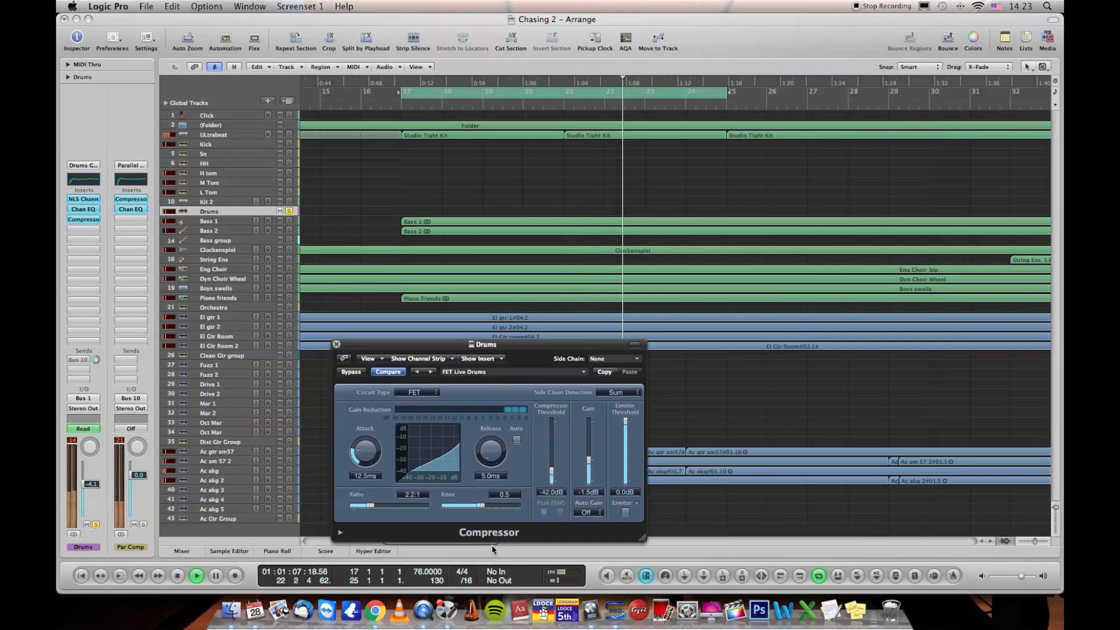
pyautogui.press('space')
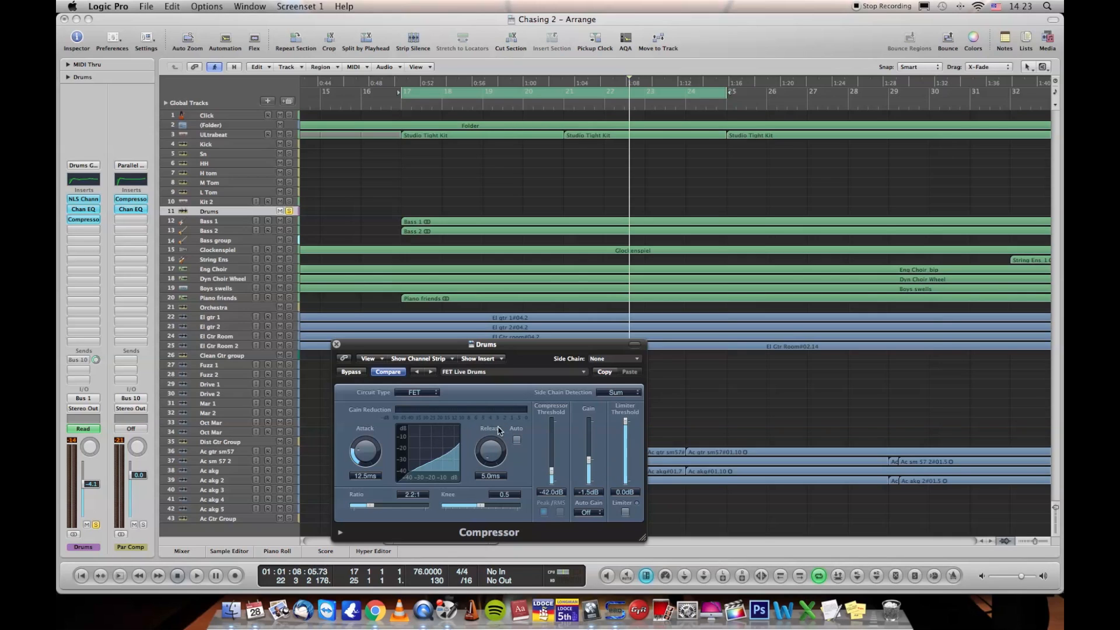
# Raise the compressor's release to 5000 ms and lower it back to 5 ms with playback stopped
pyautogui.moveTo(486, 429); pyautogui.dragTo(508, 452)
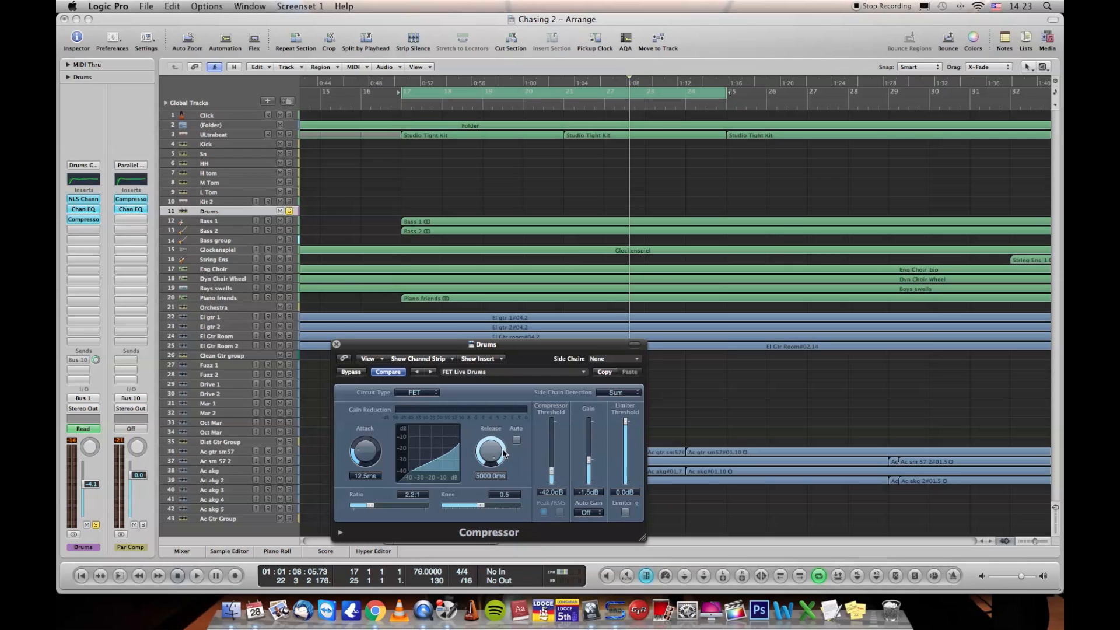
pyautogui.moveTo(490, 470); pyautogui.dragTo(489, 496)
pyautogui.moveTo(486, 461); pyautogui.dragTo(486, 483)
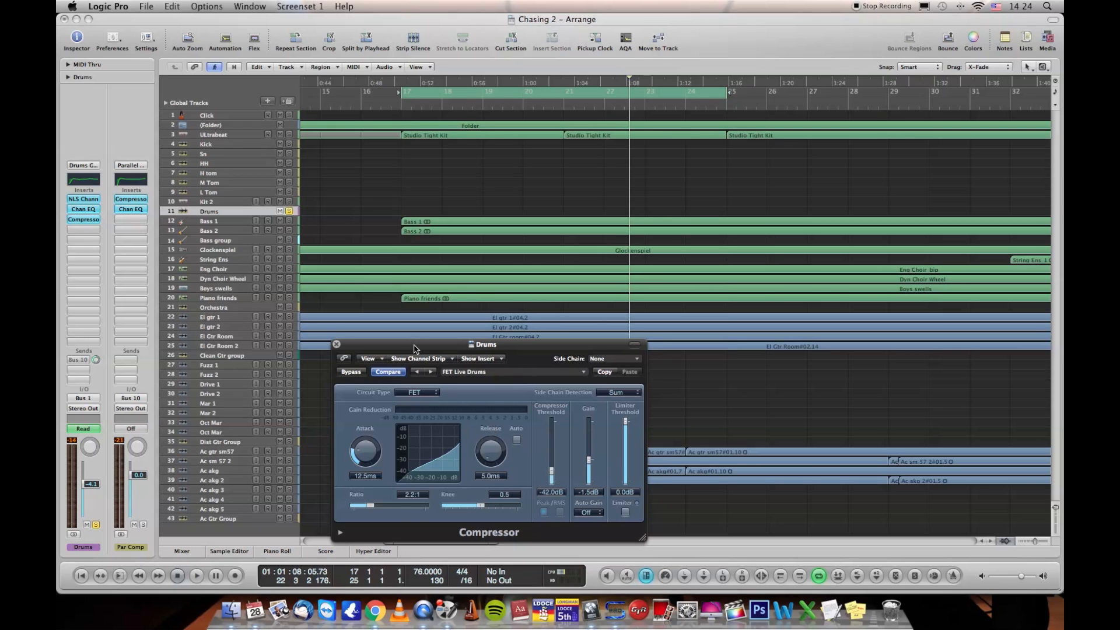
# Close the drum compressor window and turn off solo on the Drums track
pyautogui.click(337, 344)
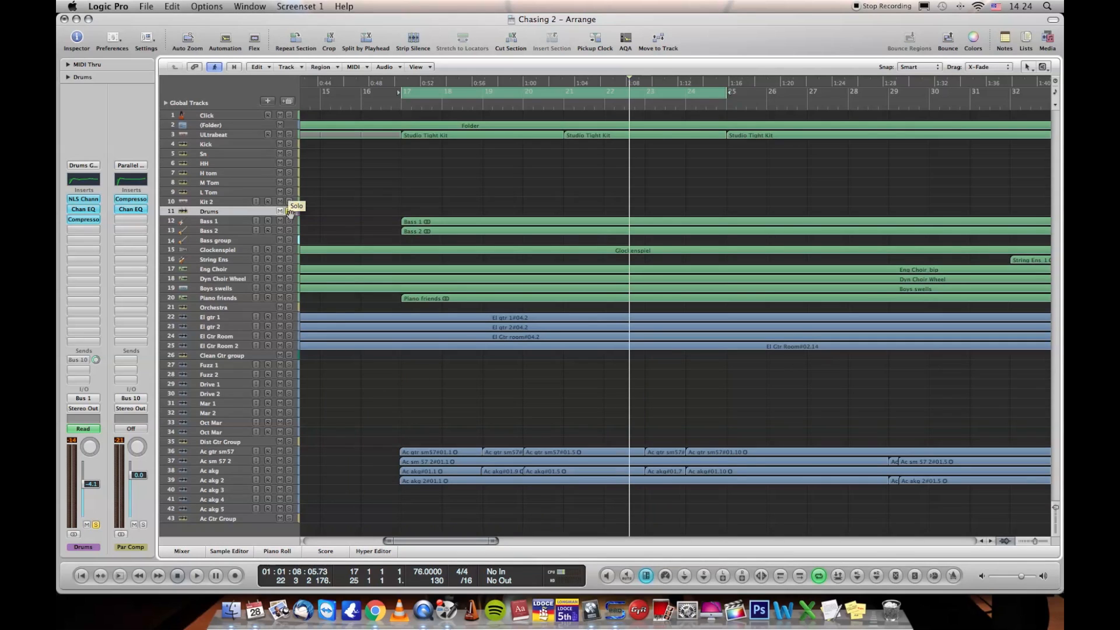
pyautogui.click(289, 210)
# Open the CLA-2A compressor insert on the Bass group channel in the mixer and reposition its window
pyautogui.press('x')
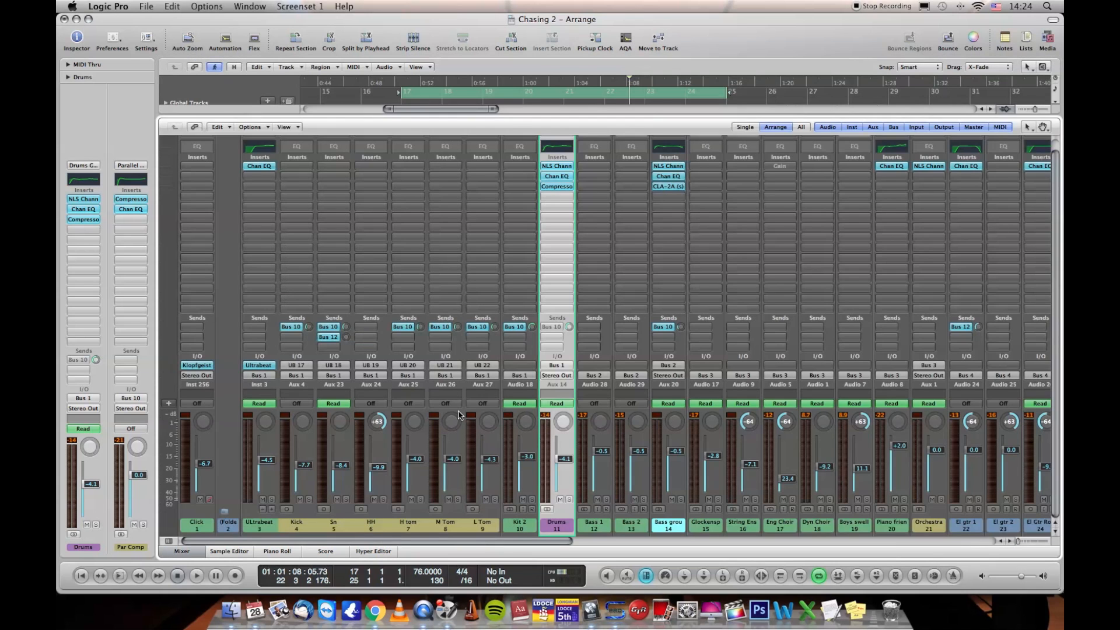
pyautogui.click(672, 526)
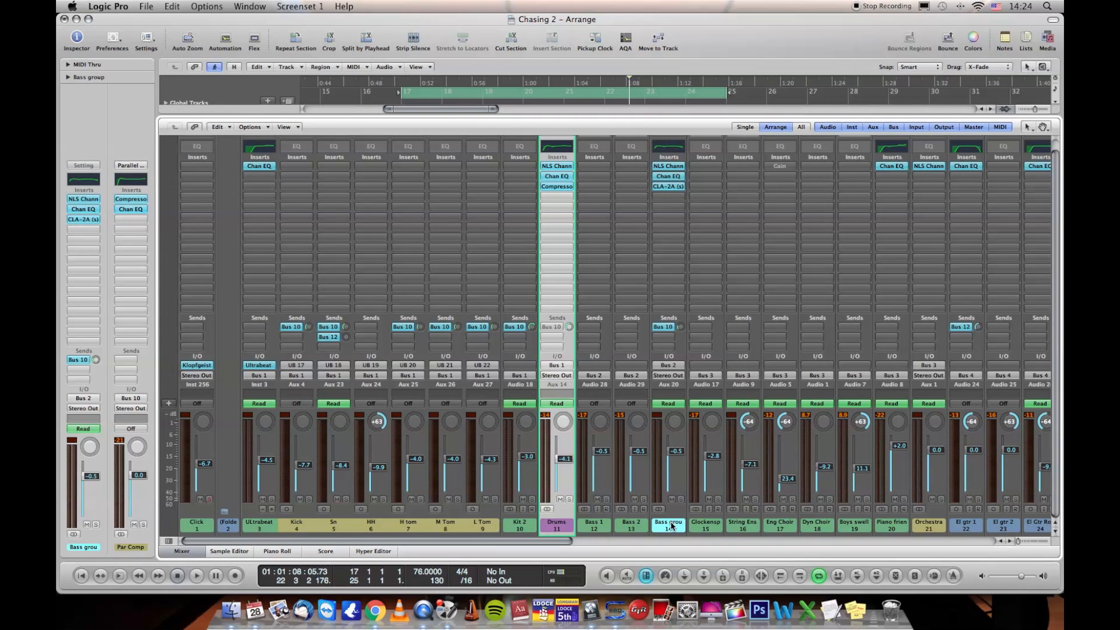
pyautogui.click(667, 187)
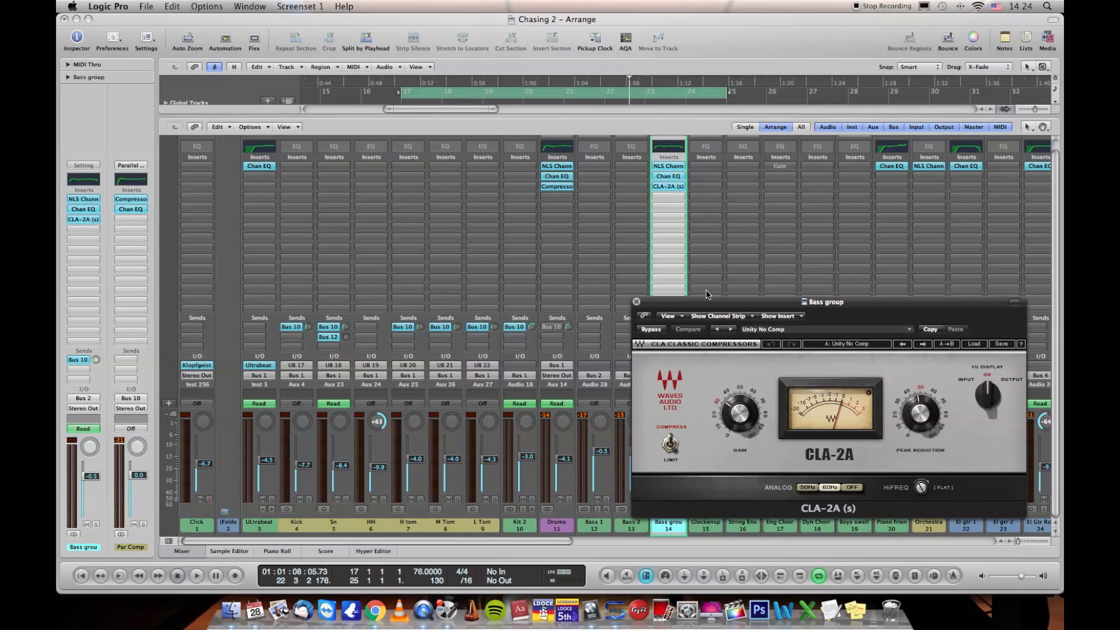
pyautogui.moveTo(706, 303); pyautogui.dragTo(656, 296)
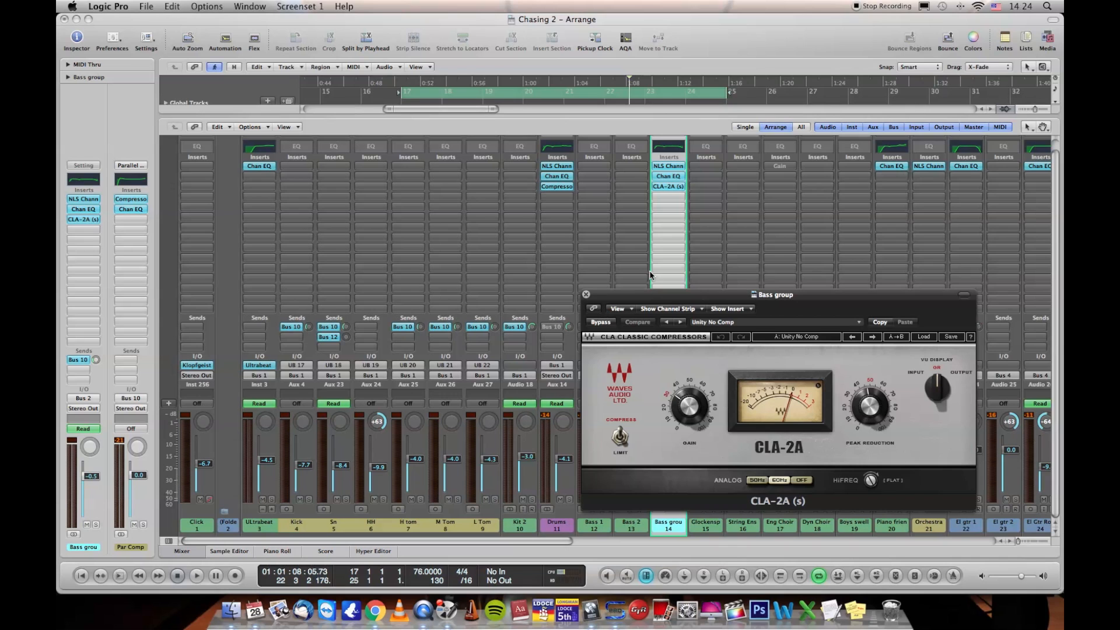
# Move the CLA-2A window off the channel's lower controls, solo the Bass group and start playback
pyautogui.moveTo(652, 295); pyautogui.dragTo(650, 237)
pyautogui.click(681, 500)
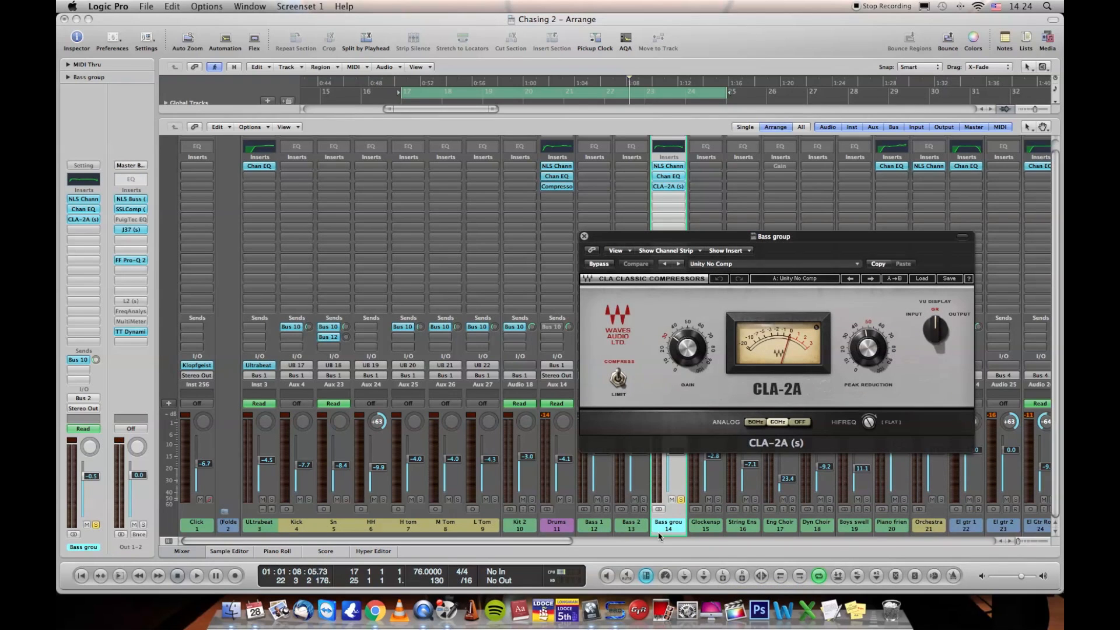
pyautogui.press('space')
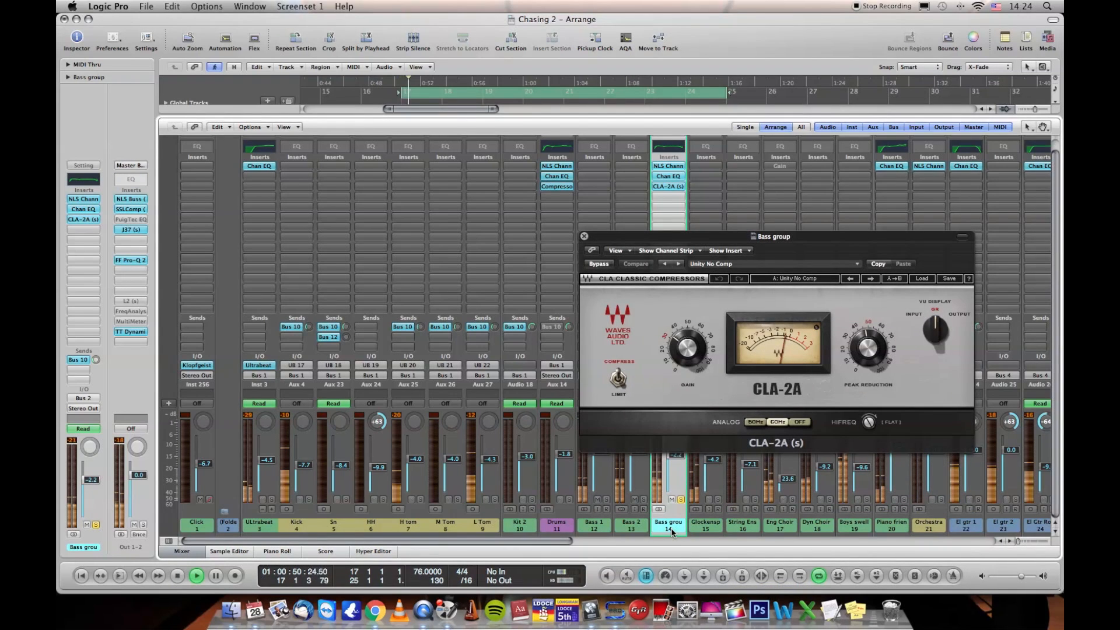
# Hide the mixer, set the cycle range to bars 21–25 and play back the soloed bass loop
pyautogui.press('x')
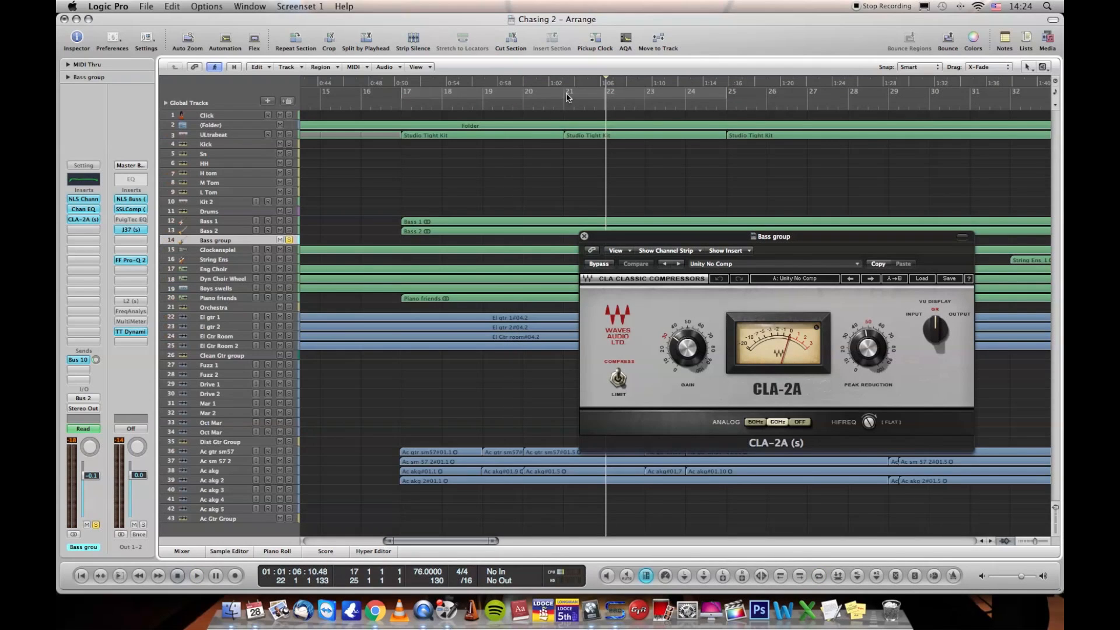
pyautogui.moveTo(567, 97); pyautogui.dragTo(727, 96)
pyautogui.press('space')
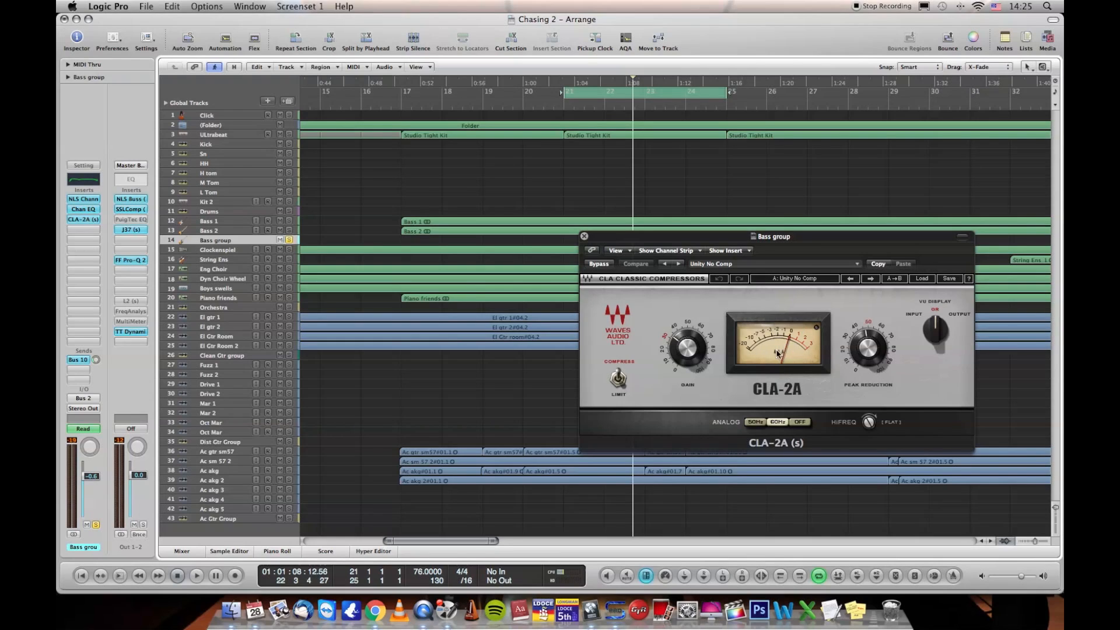
pyautogui.press('space')
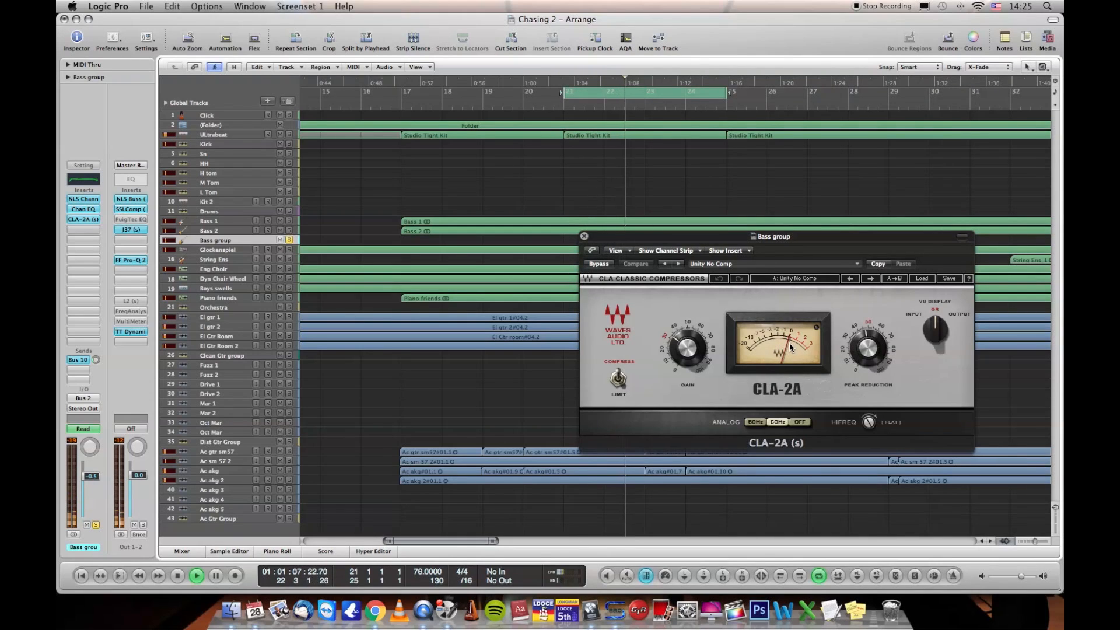
pyautogui.press('space')
pyautogui.press('space')
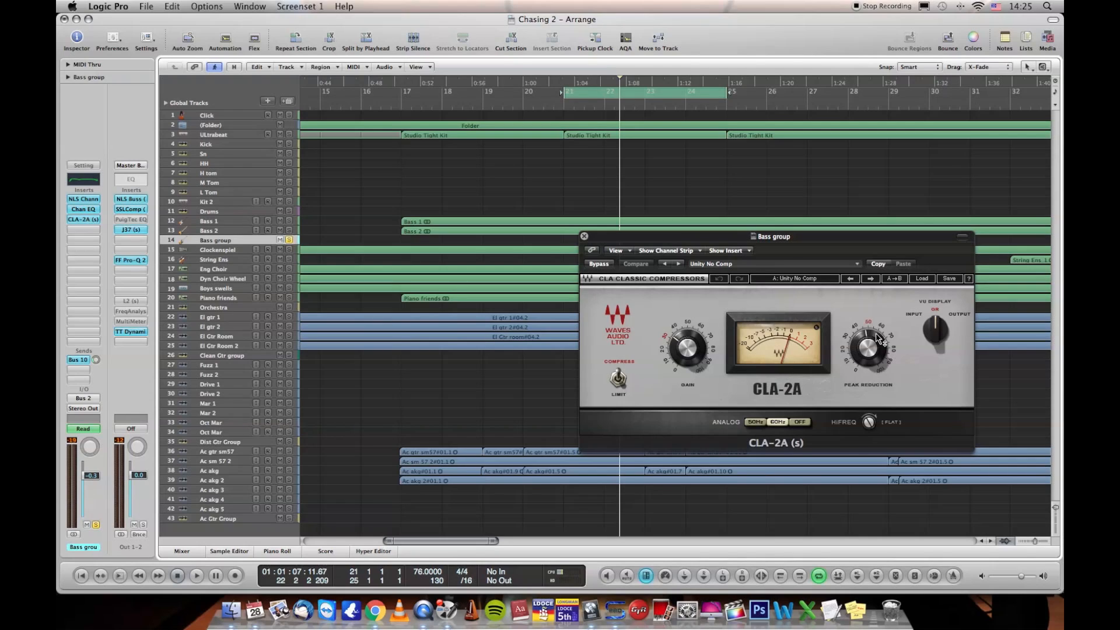
# Raise the CLA-2A's peak reduction to about 59 during playback and listen to the soloed bass
pyautogui.moveTo(877, 337)
pyautogui.moveTo(685, 359)
pyautogui.press('space')
pyautogui.moveTo(872, 354); pyautogui.dragTo(872, 343)
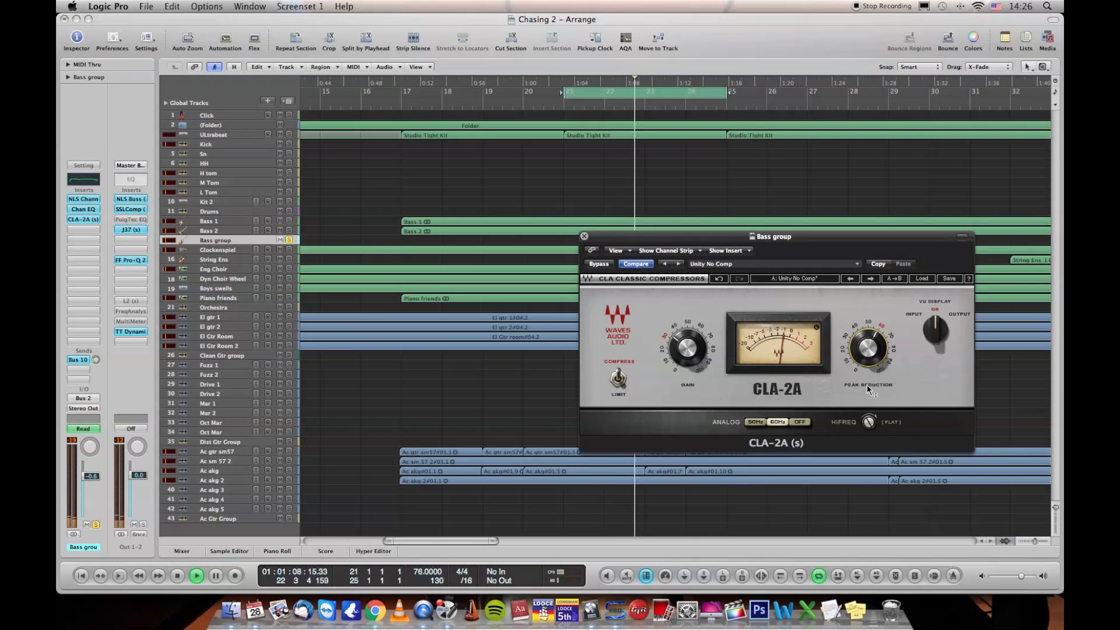
pyautogui.press('space')
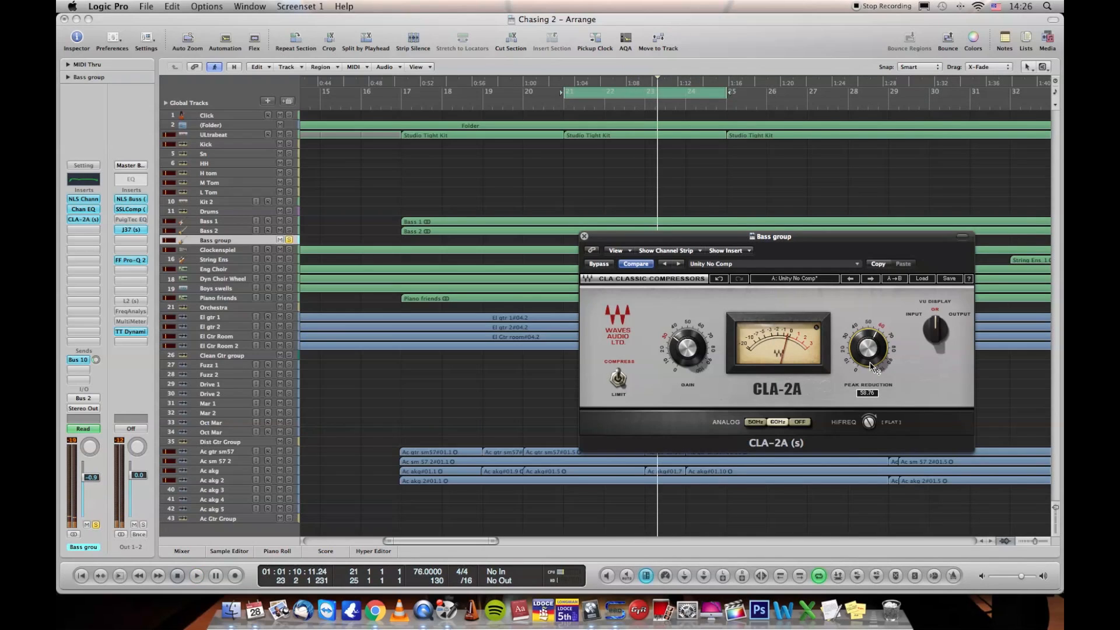
pyautogui.press('space')
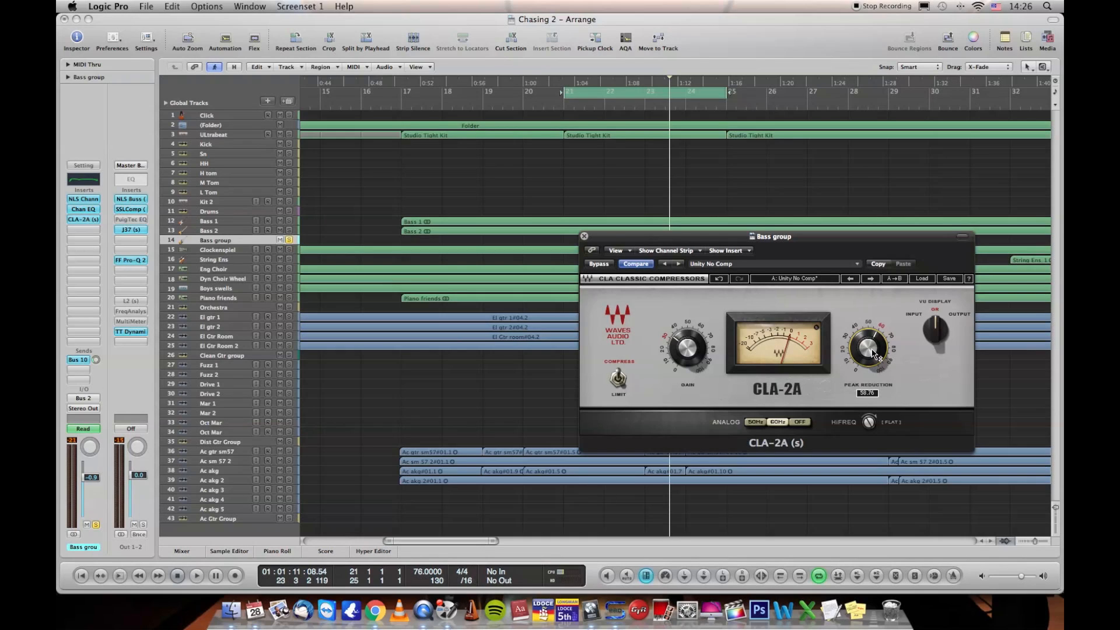
pyautogui.press('space')
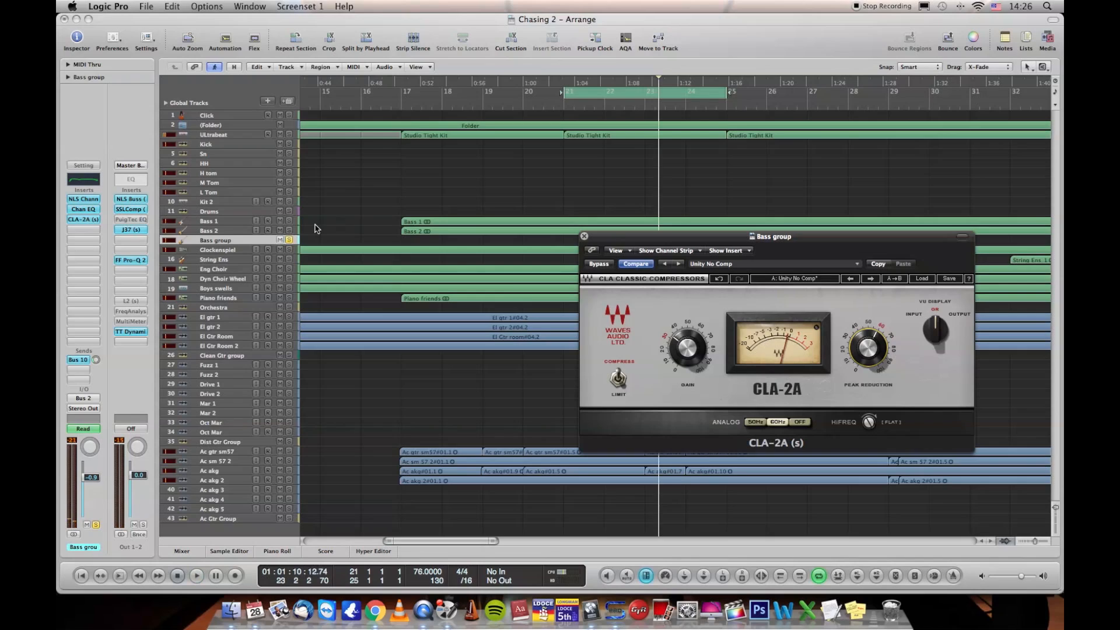
# Turn off solo on the Bass group track and play the full mix with the CLA-2A active
pyautogui.click(289, 239)
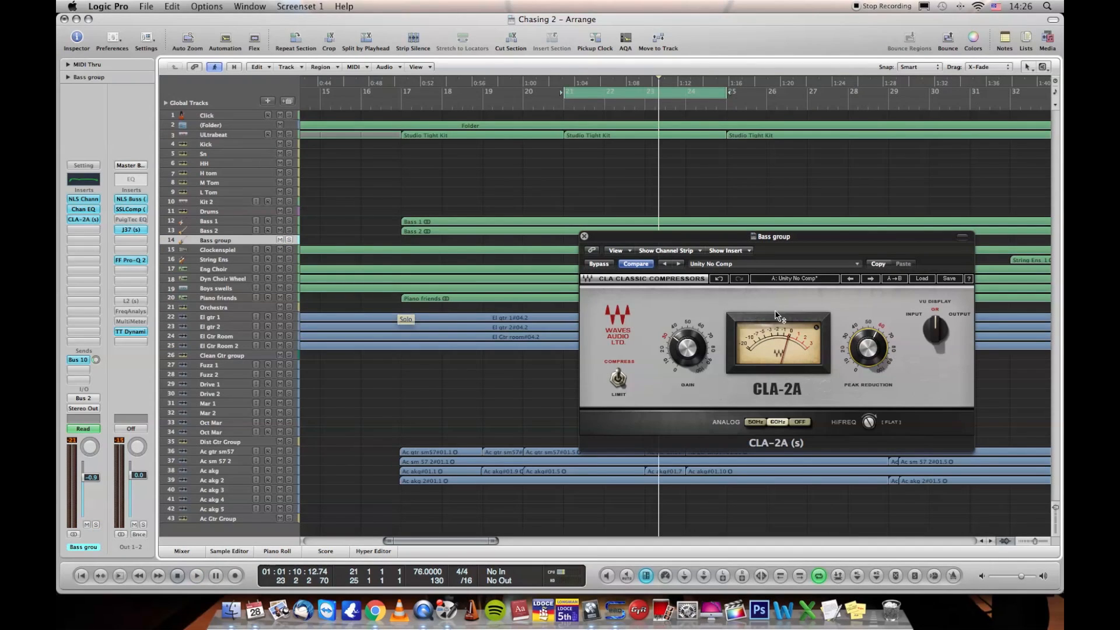
pyautogui.moveTo(876, 368)
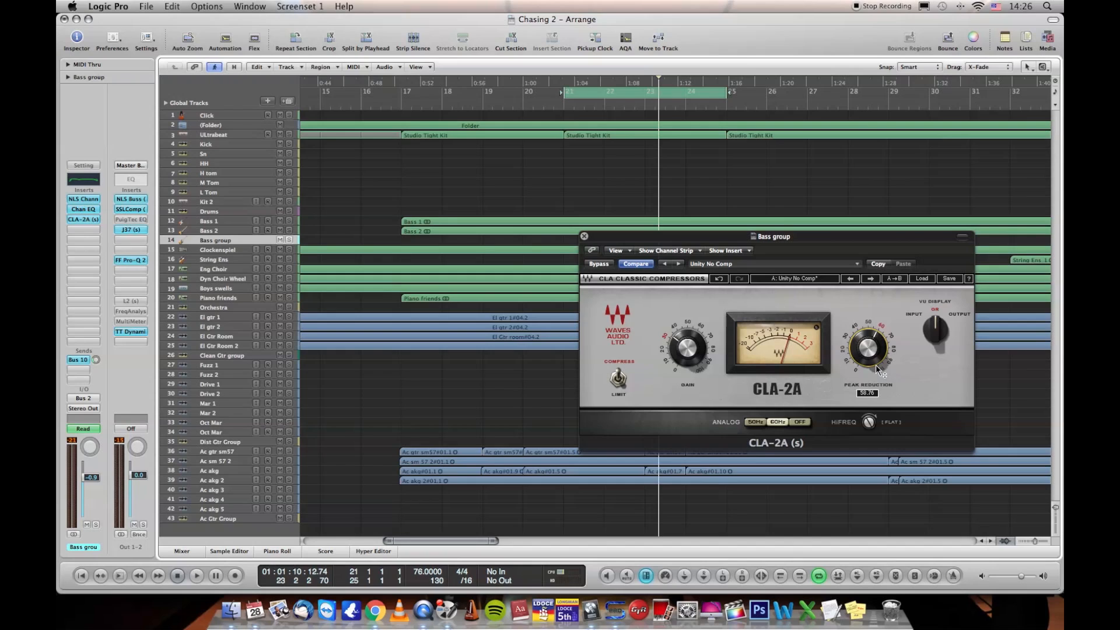
pyautogui.press('space')
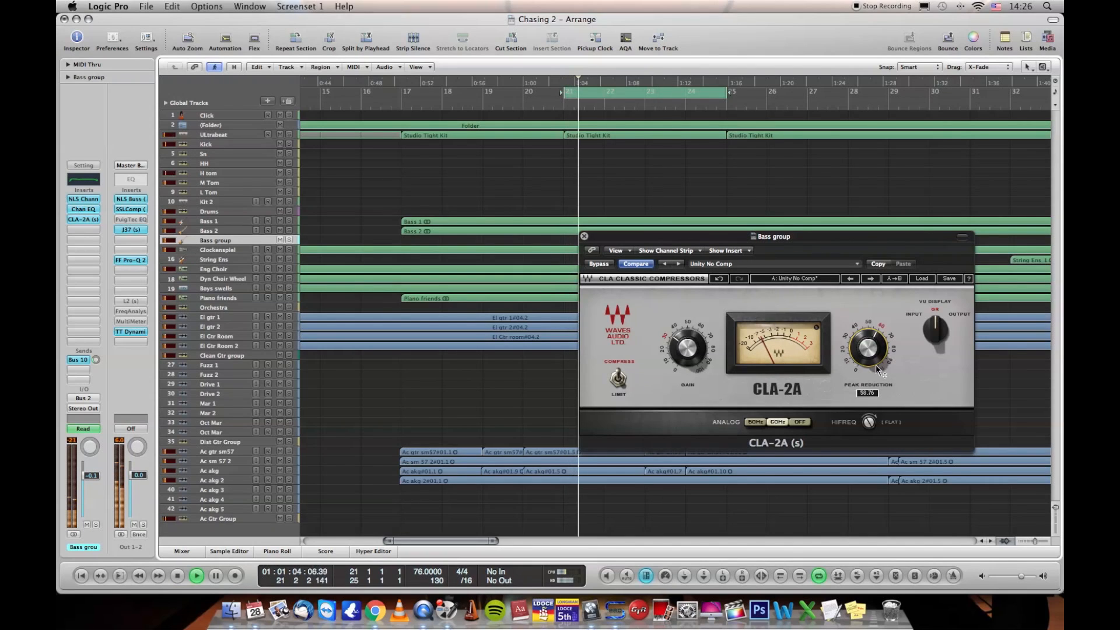
# Bypass the CLA-2A, play the loop without bass compression for comparison, and re-enable the compressor
pyautogui.click(599, 265)
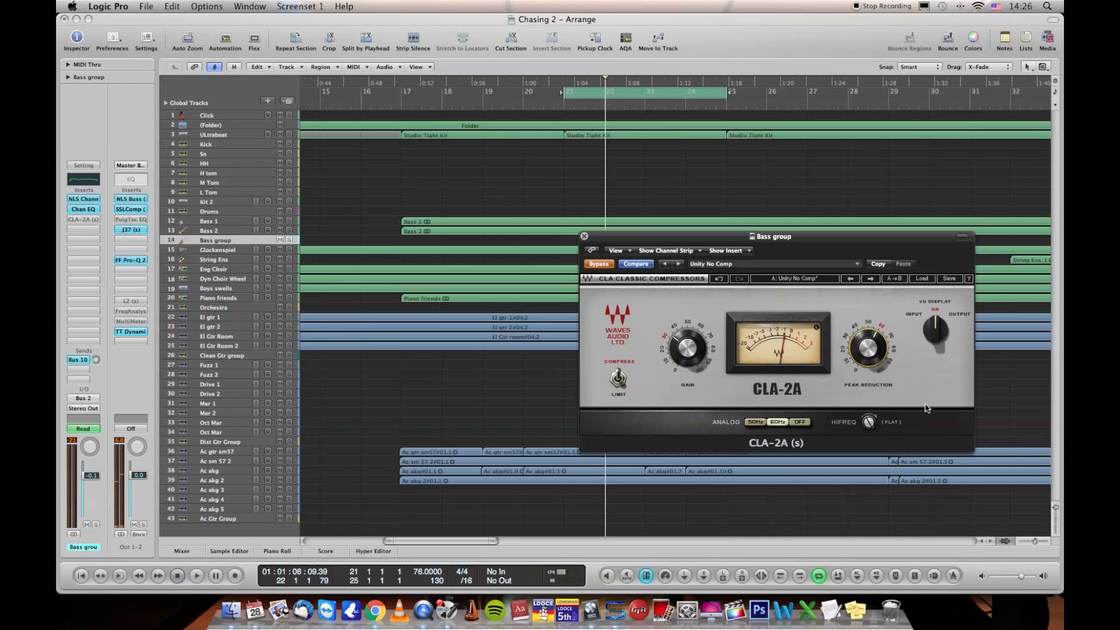
pyautogui.press('space')
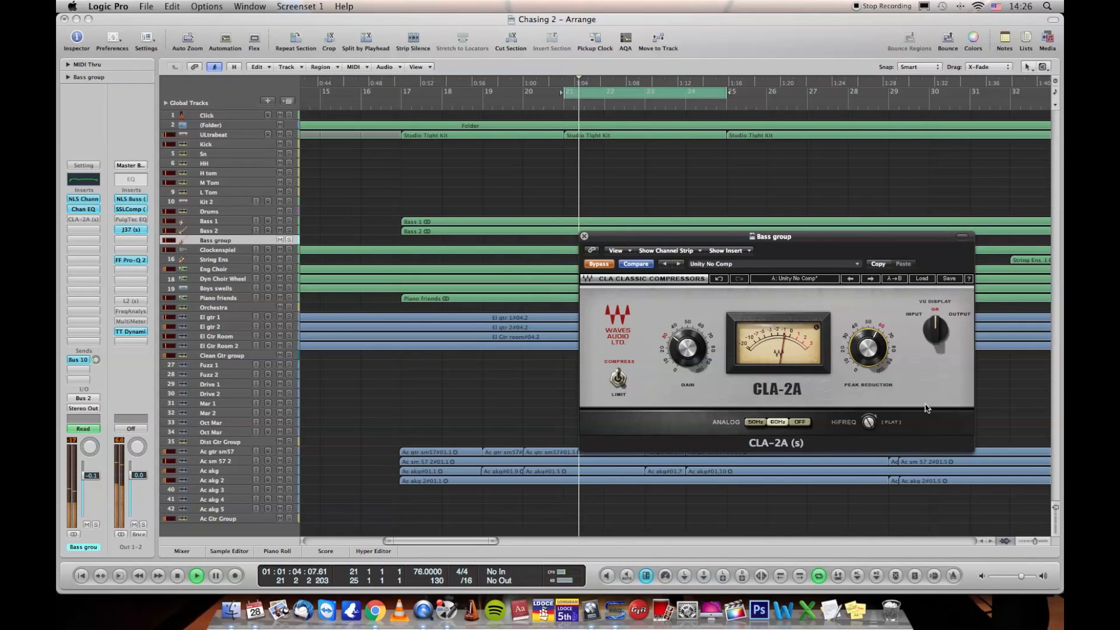
pyautogui.press('space')
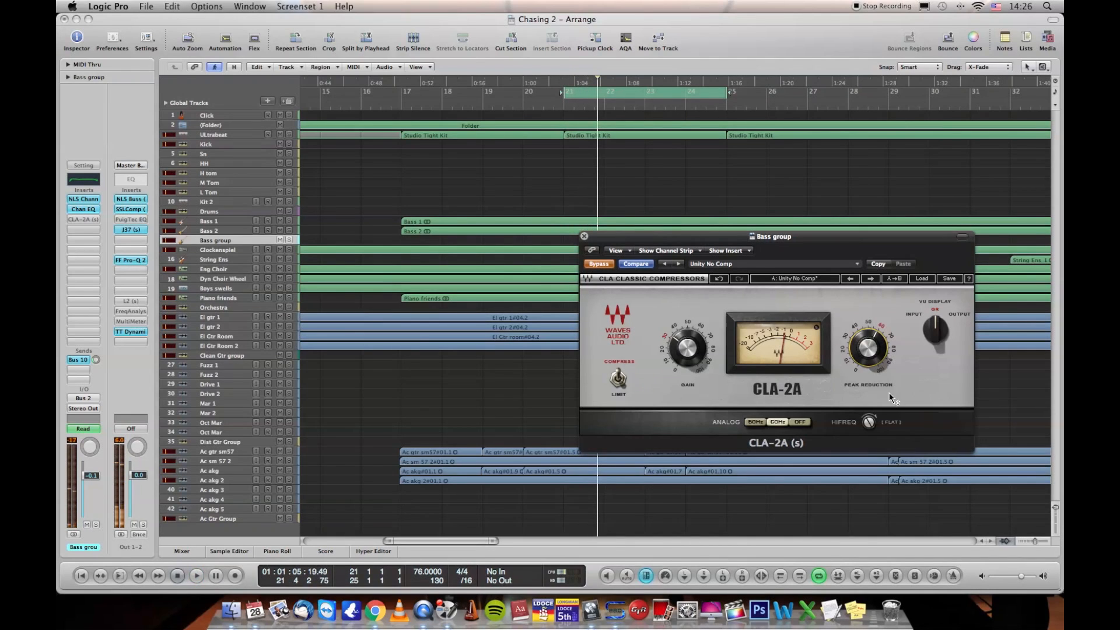
pyautogui.click(599, 265)
# Lower the CLA-2A's peak reduction to about 47, start playback and fine-tune it up to about 49
pyautogui.moveTo(868, 348)
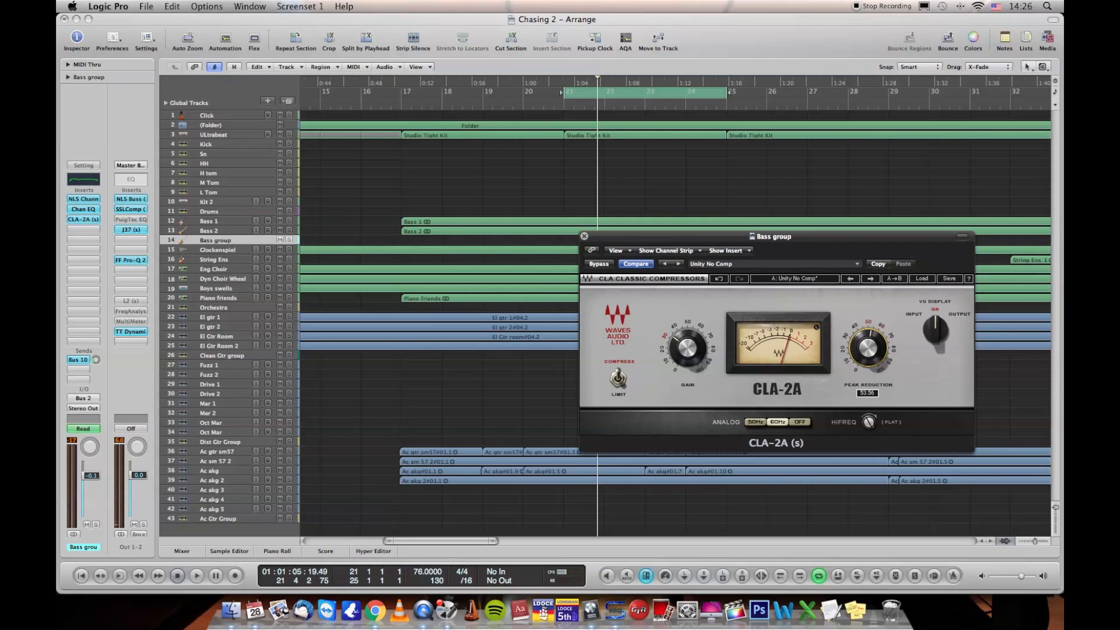
pyautogui.moveTo(868, 357); pyautogui.dragTo(868, 370)
pyautogui.press('space')
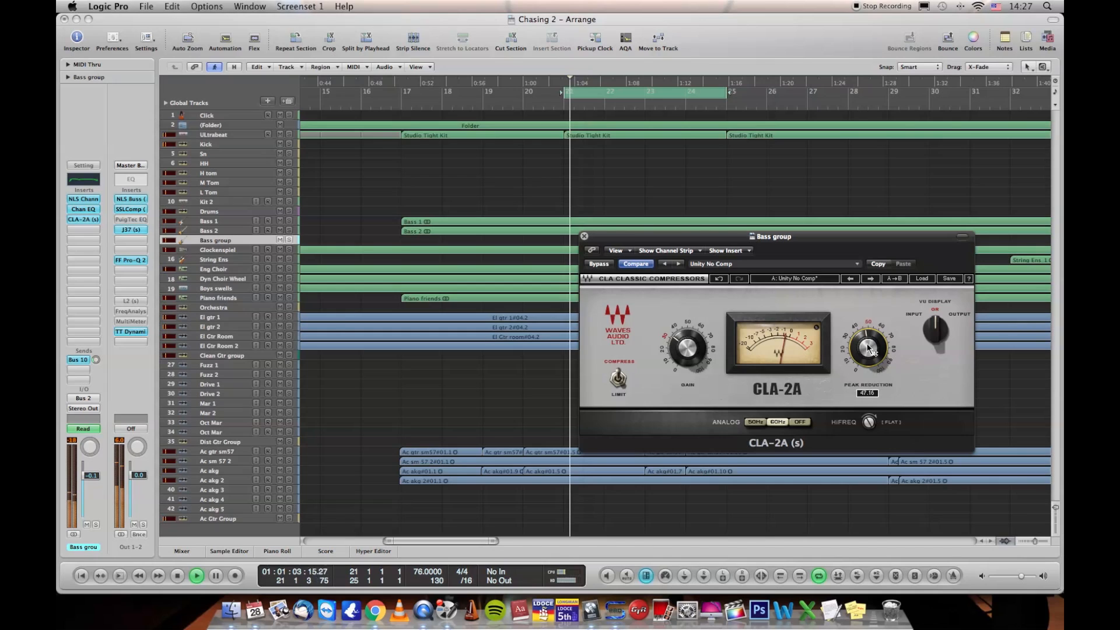
pyautogui.moveTo(867, 347); pyautogui.dragTo(867, 344)
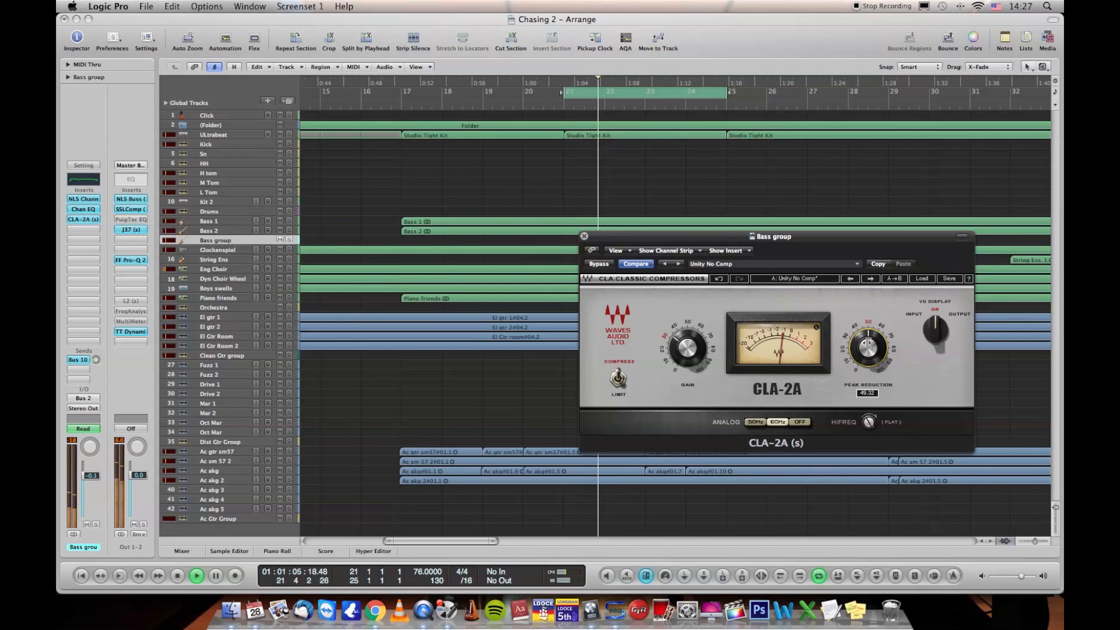
# Extend the start of the cycle range back to bar 17 and play the full mix
pyautogui.press('space')
pyautogui.moveTo(565, 90); pyautogui.dragTo(402, 91)
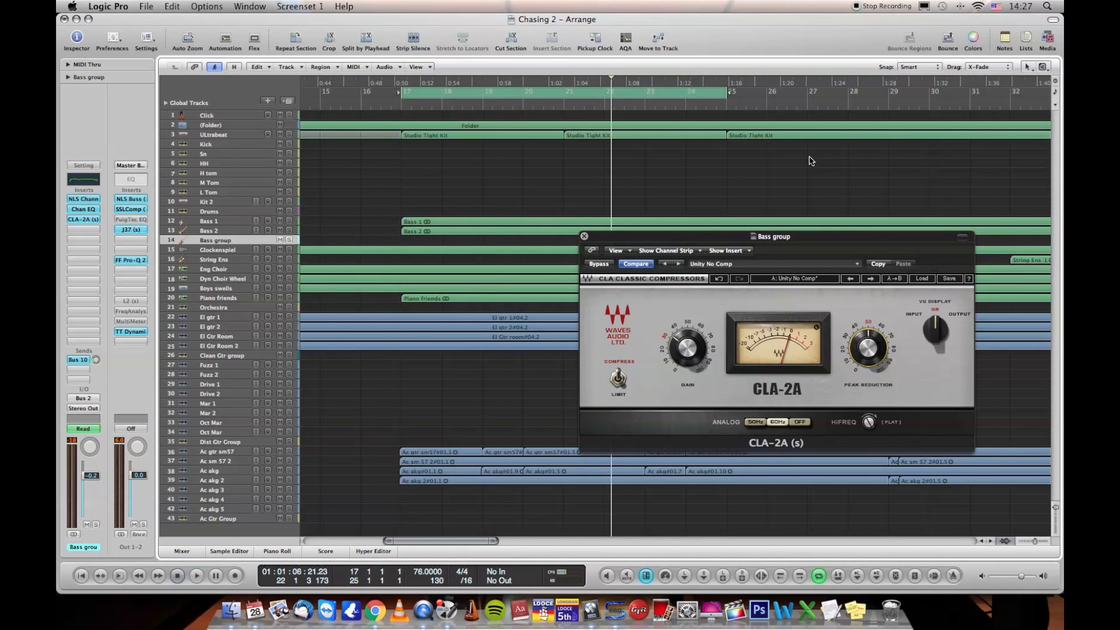
pyautogui.press('space')
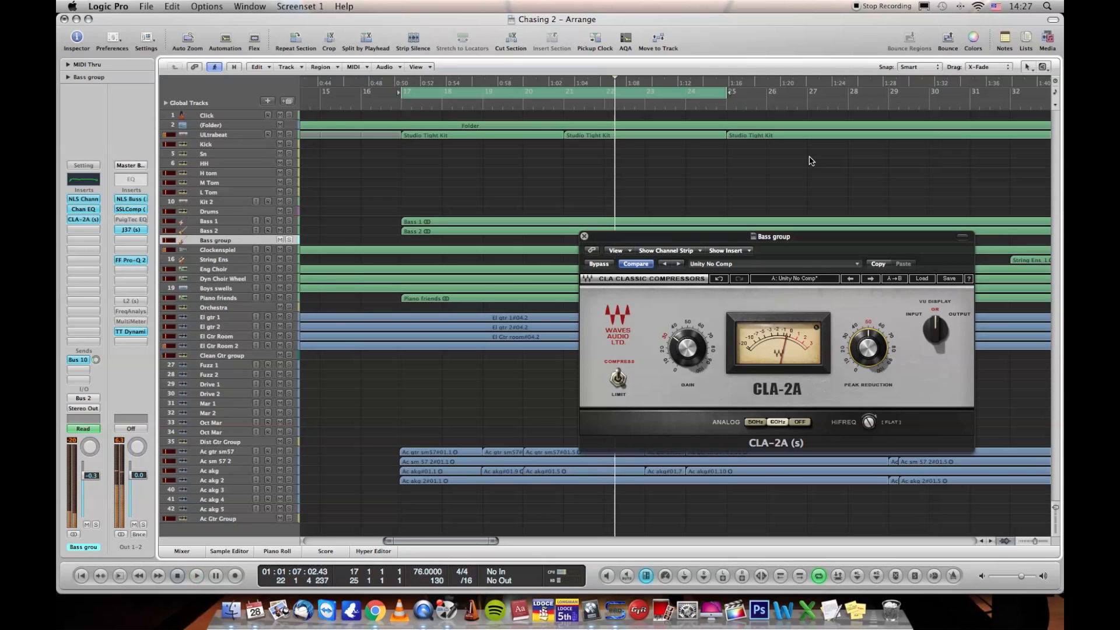
# Show the mixer, open the Drums channel's Compressor and place its window side by side with the CLA-2A
pyautogui.moveTo(805, 236); pyautogui.dragTo(849, 259)
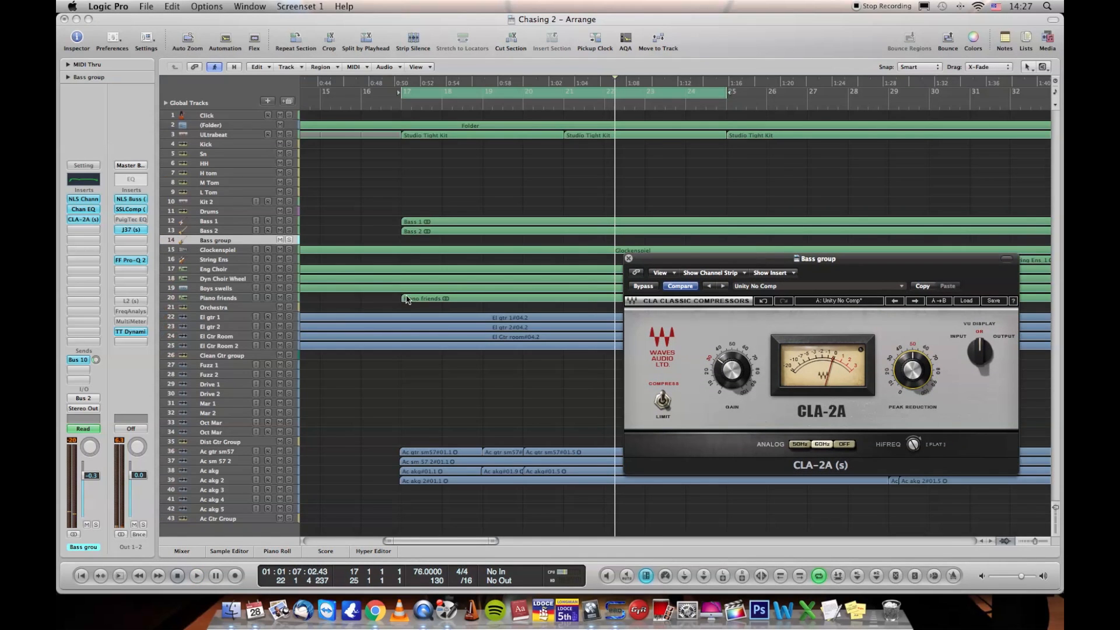
pyautogui.press('x')
pyautogui.click(557, 186)
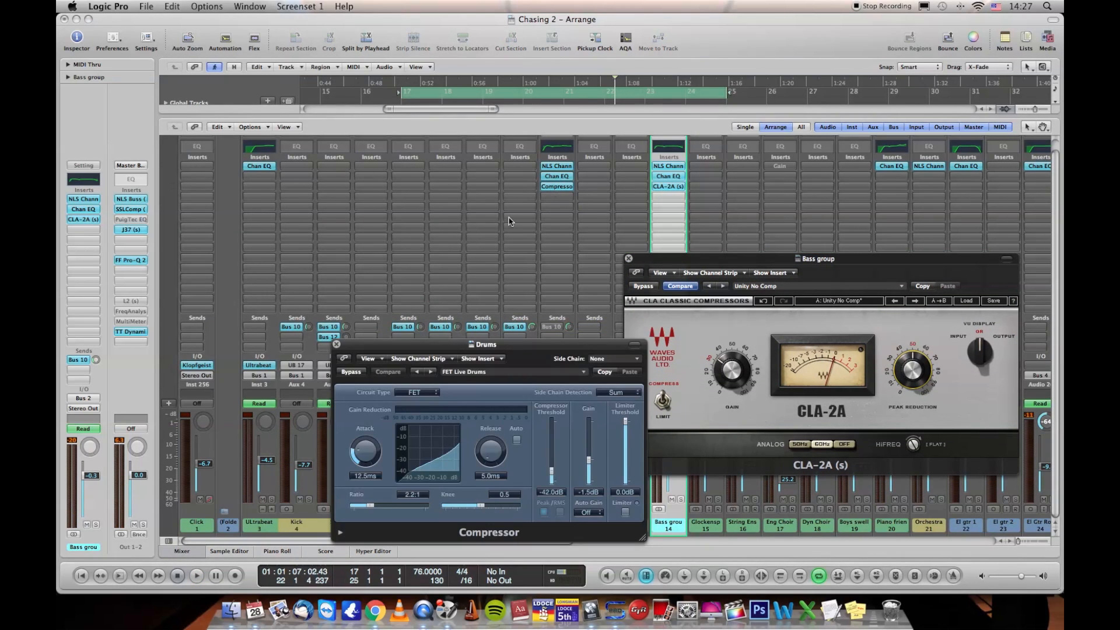
pyautogui.moveTo(494, 346); pyautogui.dragTo(415, 248)
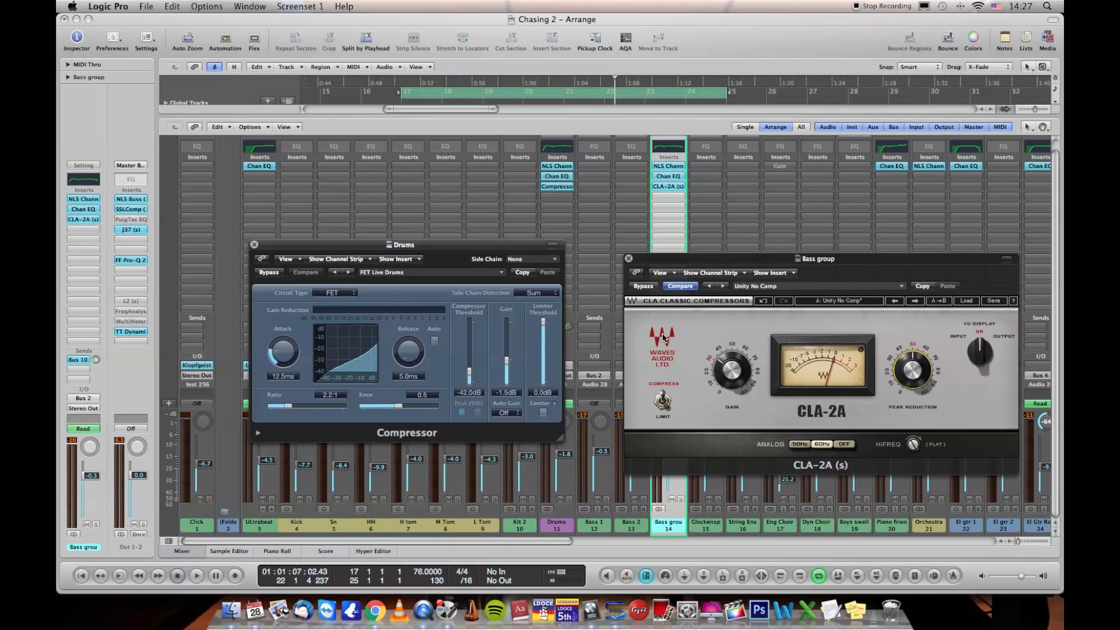
pyautogui.moveTo(498, 250); pyautogui.dragTo(542, 266)
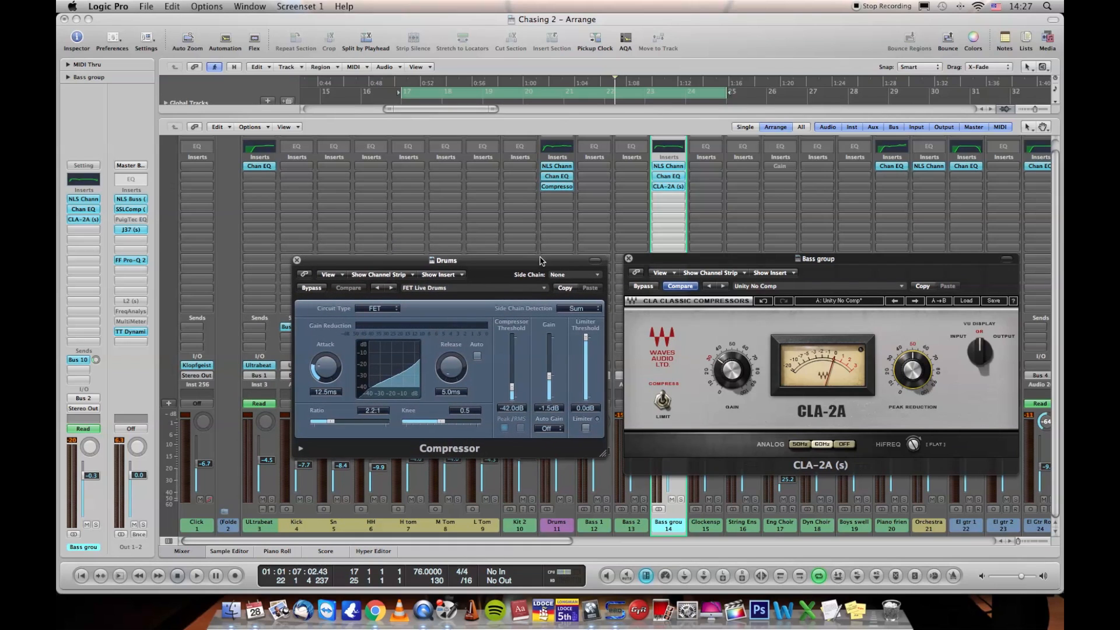
# Review the drum compressor's circuit types, keep FET, and raise the release to 1900 ms
pyautogui.click(379, 308)
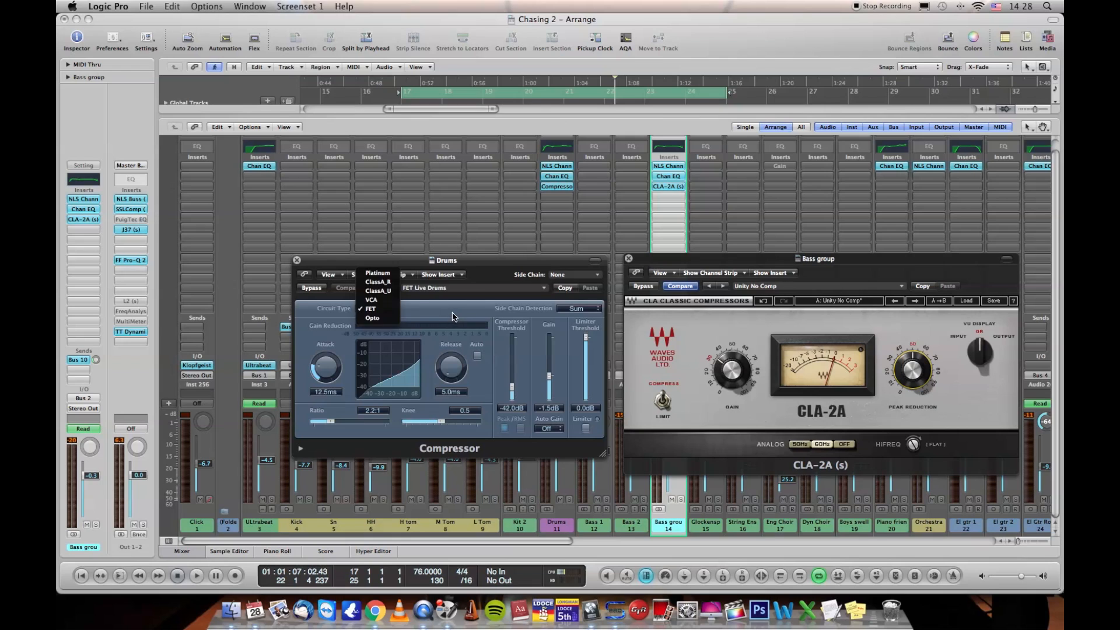
pyautogui.click(451, 315)
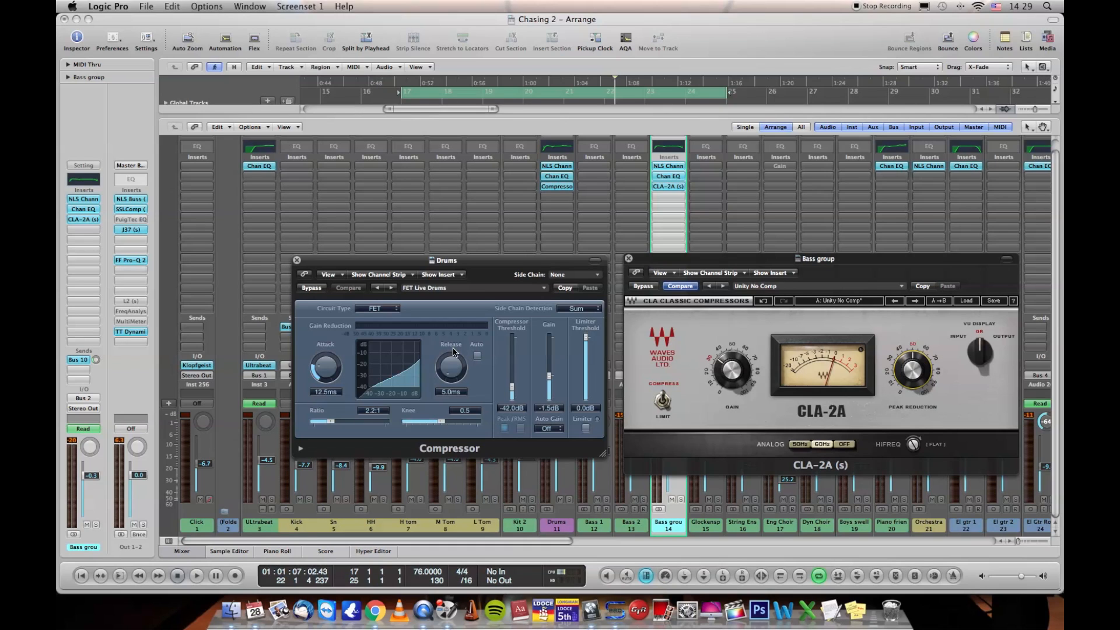
pyautogui.moveTo(453, 352)
pyautogui.mouseDown()
pyautogui.moveTo(455, 320)
pyautogui.moveTo(454, 347)
pyautogui.mouseUp()
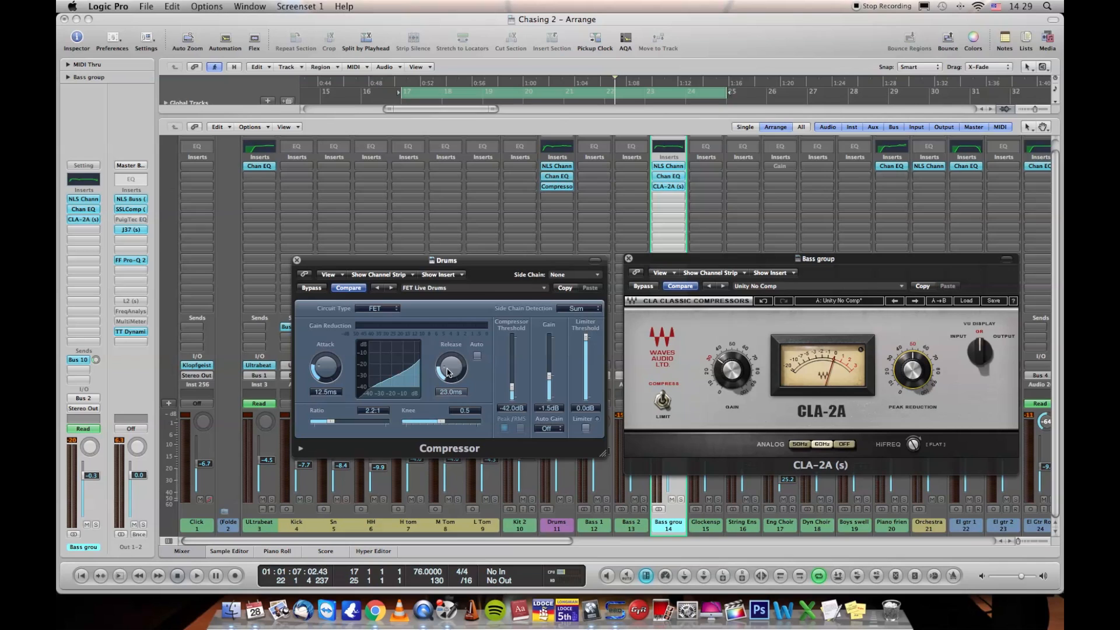
pyautogui.moveTo(448, 372); pyautogui.dragTo(449, 315)
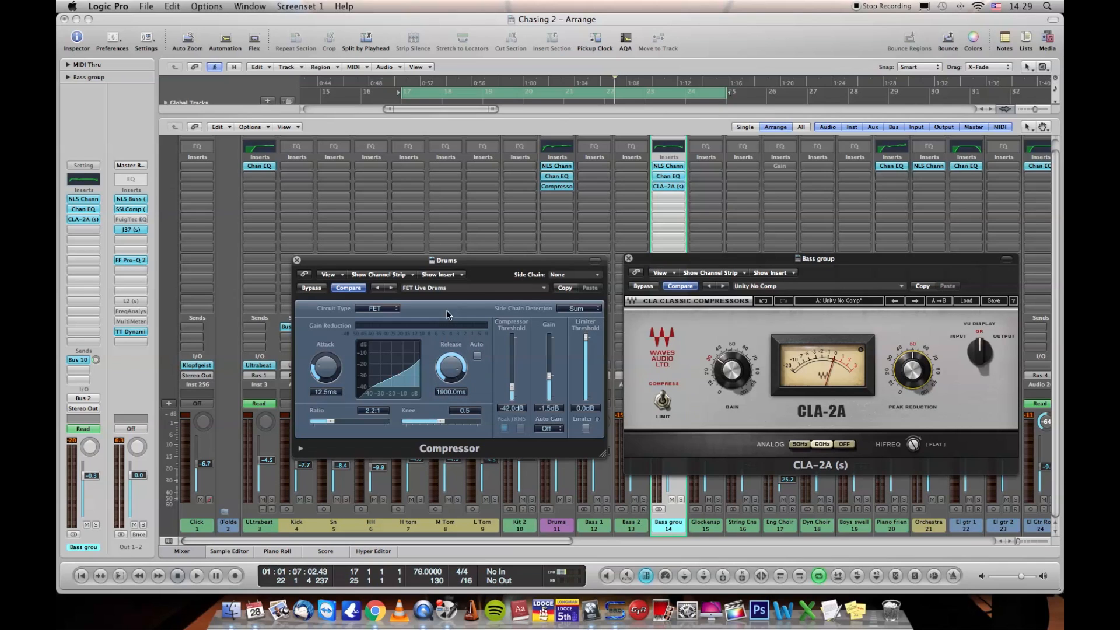